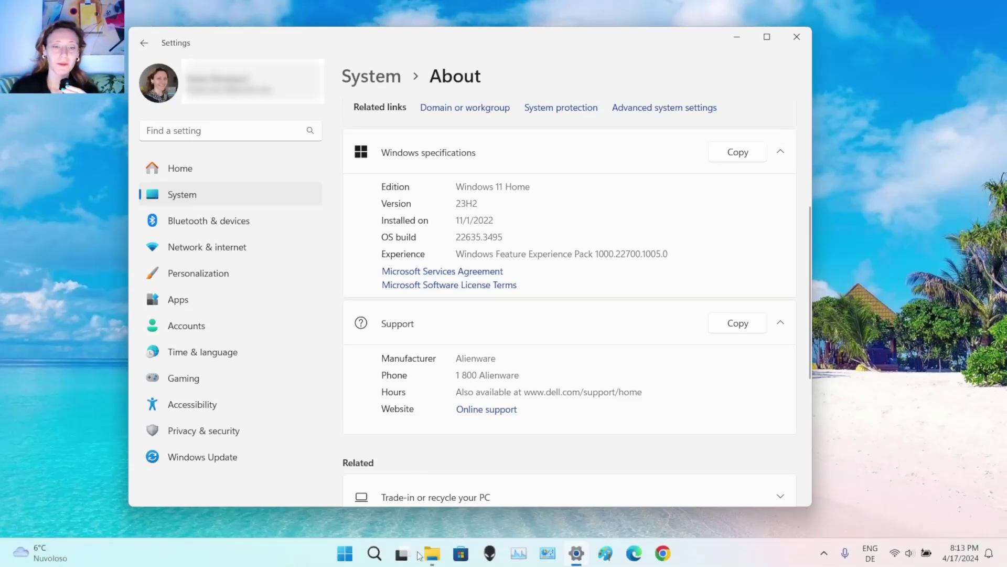
- Confirm the About page shows Windows 11 Home version 23H2, then close Settings
{"action": "mouse_move", "coordinate": [576, 555]}
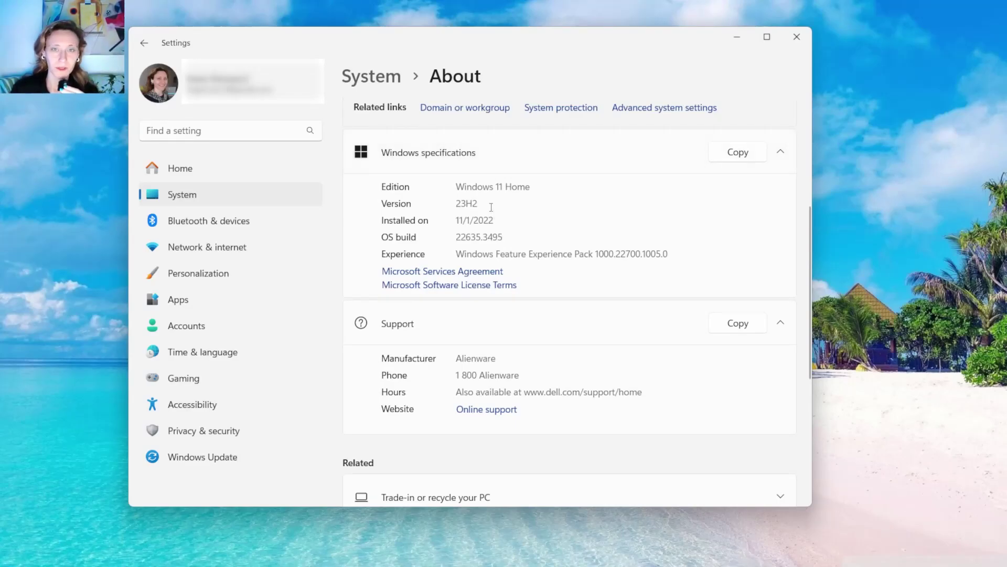
{"action": "left_click", "coordinate": [795, 38]}
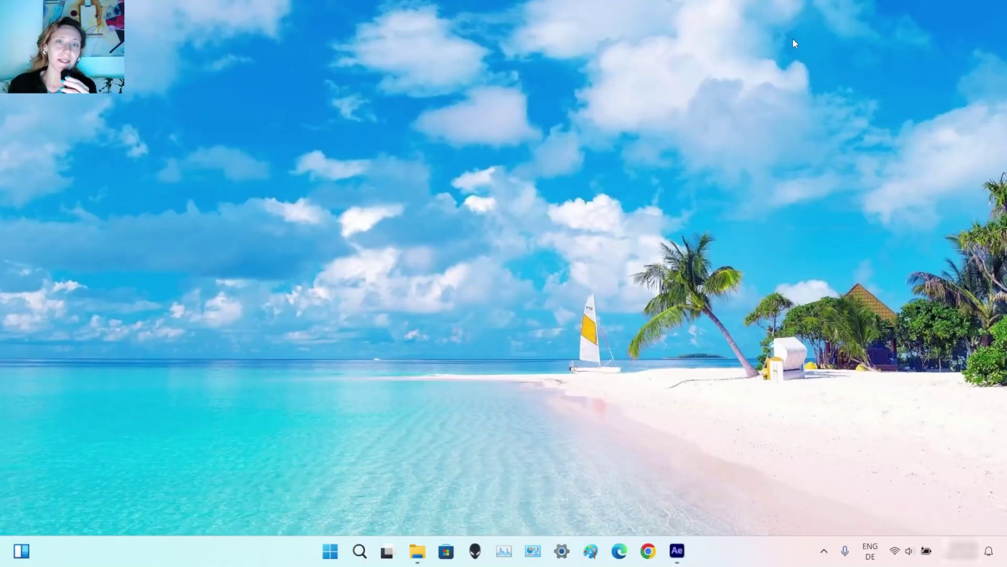
- Check the taskbar settings page from the taskbar menu and close it again
{"action": "right_click", "coordinate": [712, 558]}
{"action": "left_click", "coordinate": [740, 525]}
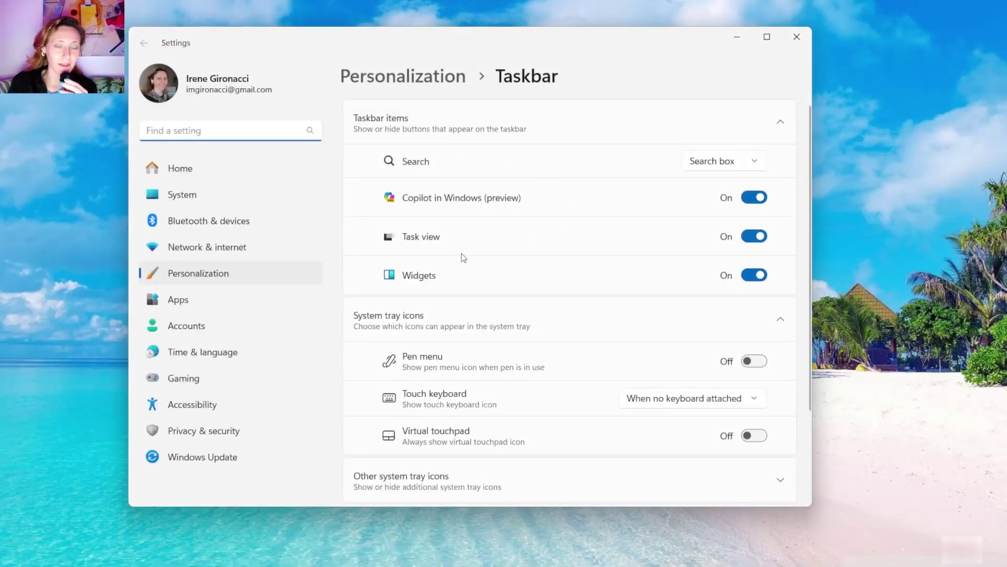
{"action": "left_click", "coordinate": [797, 35]}
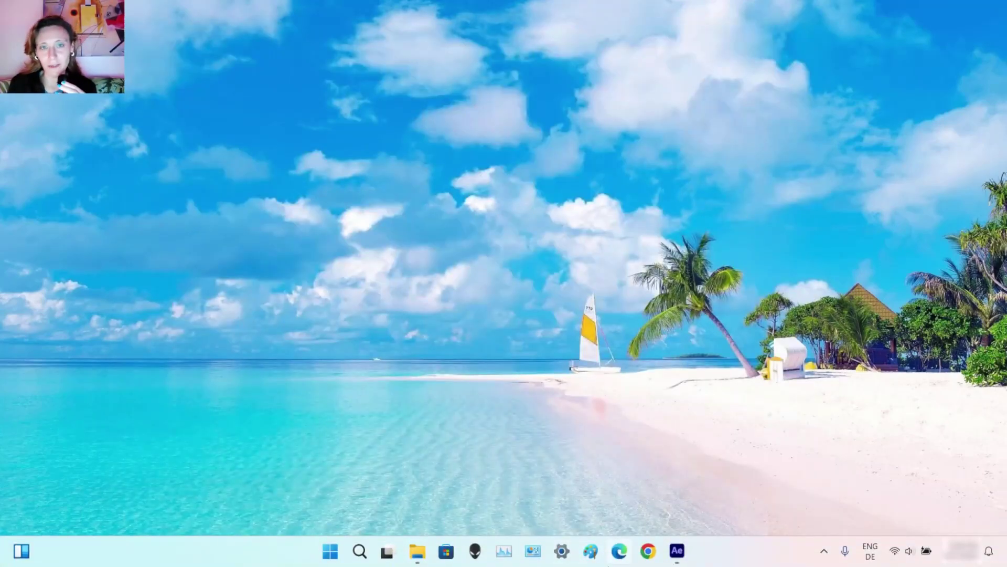
- Run microsoft-edge://?ux=copilot&tcp=1&source=taskbar from the Run dialog to launch Copilot
{"action": "left_click", "coordinate": [360, 551]}
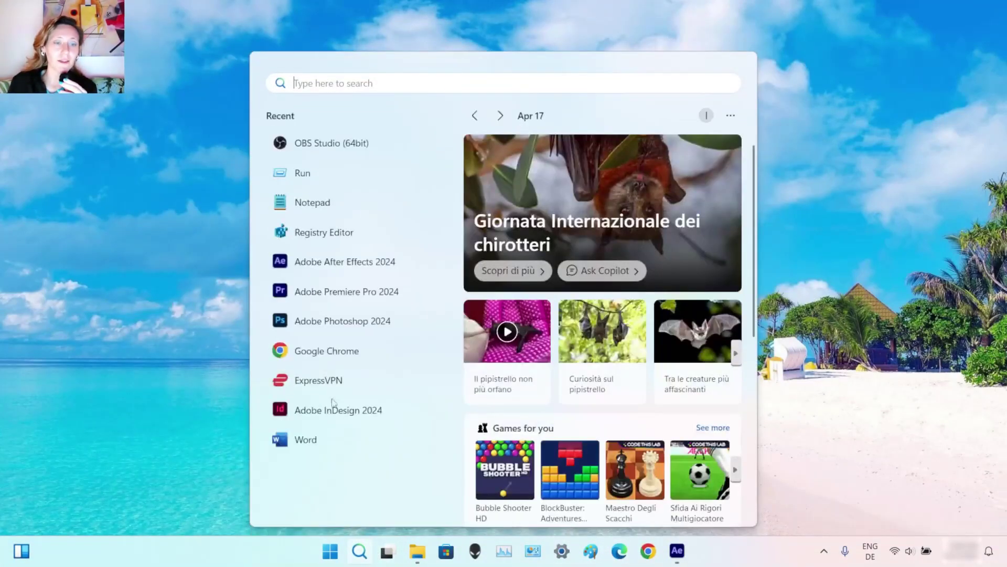
{"action": "left_click", "coordinate": [310, 169]}
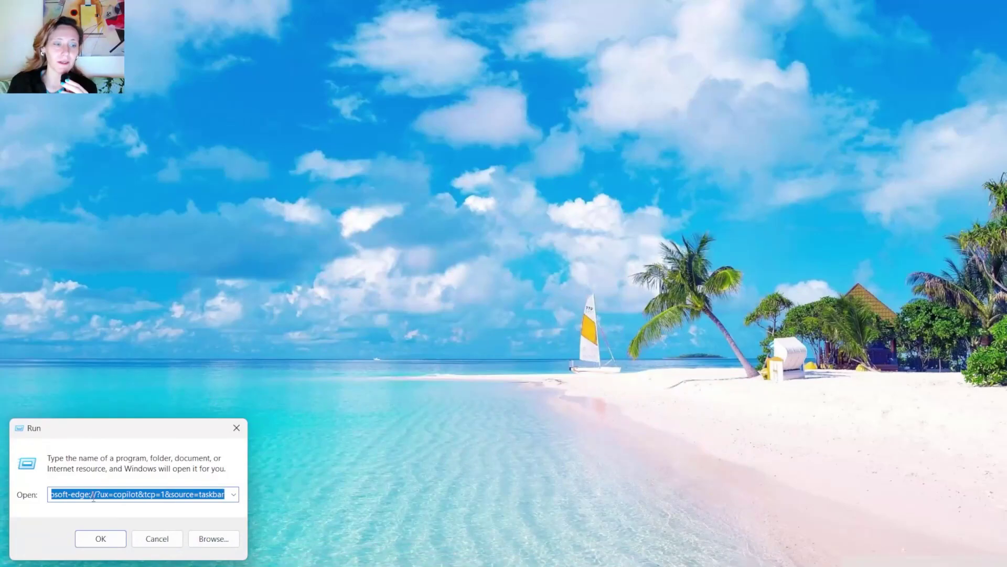
{"action": "left_click_drag", "start_coordinate": [94, 494], "coordinate": [51, 494]}
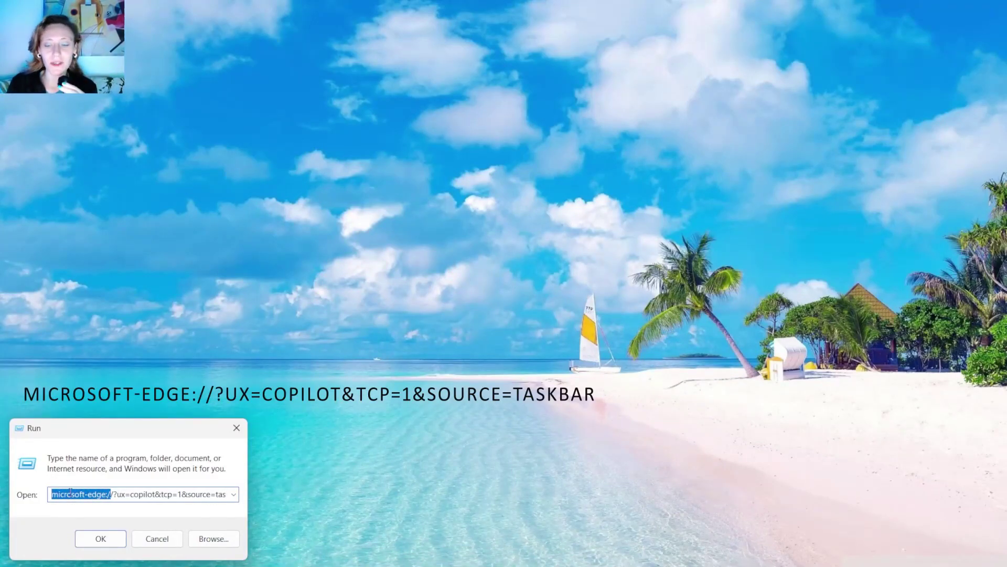
{"action": "key", "text": "Return"}
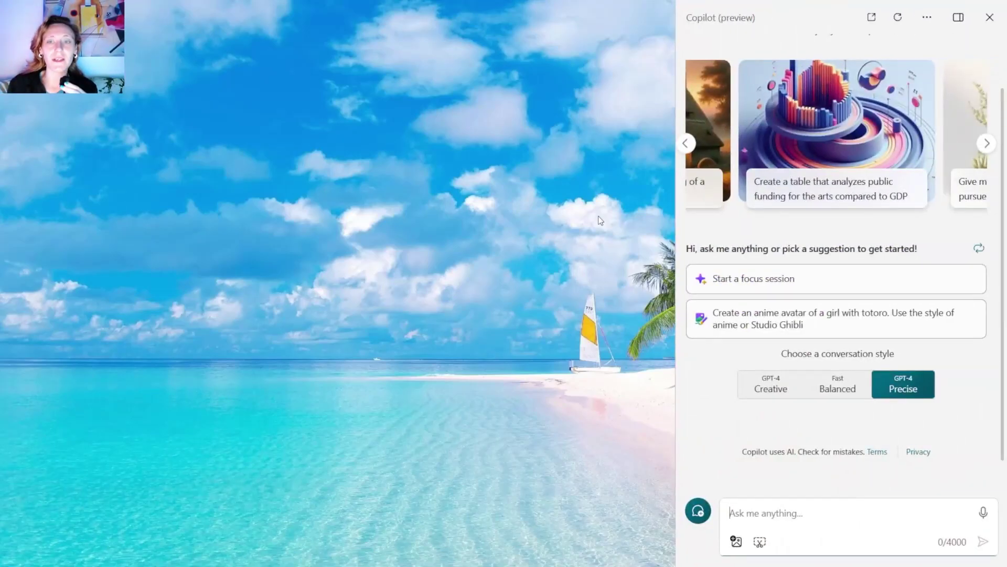
- Step back three cards in the Copilot suggestion carousel
{"action": "left_click", "coordinate": [688, 149]}
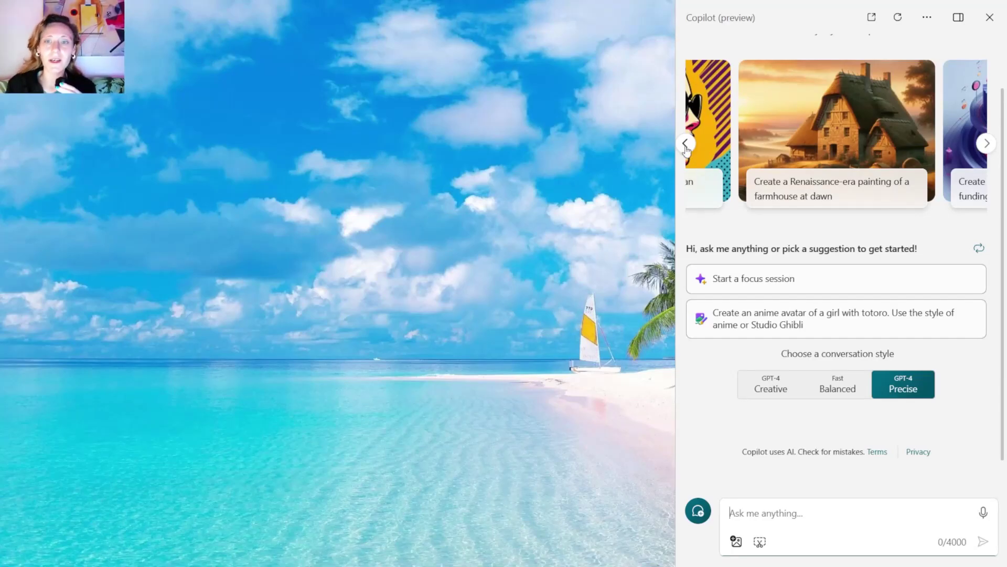
{"action": "left_click", "coordinate": [686, 147]}
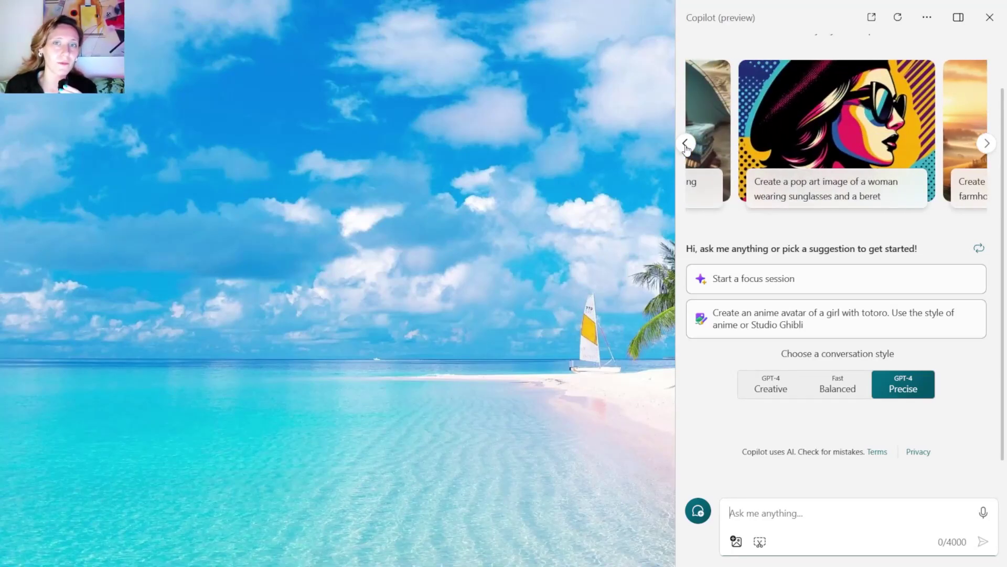
{"action": "left_click", "coordinate": [686, 147]}
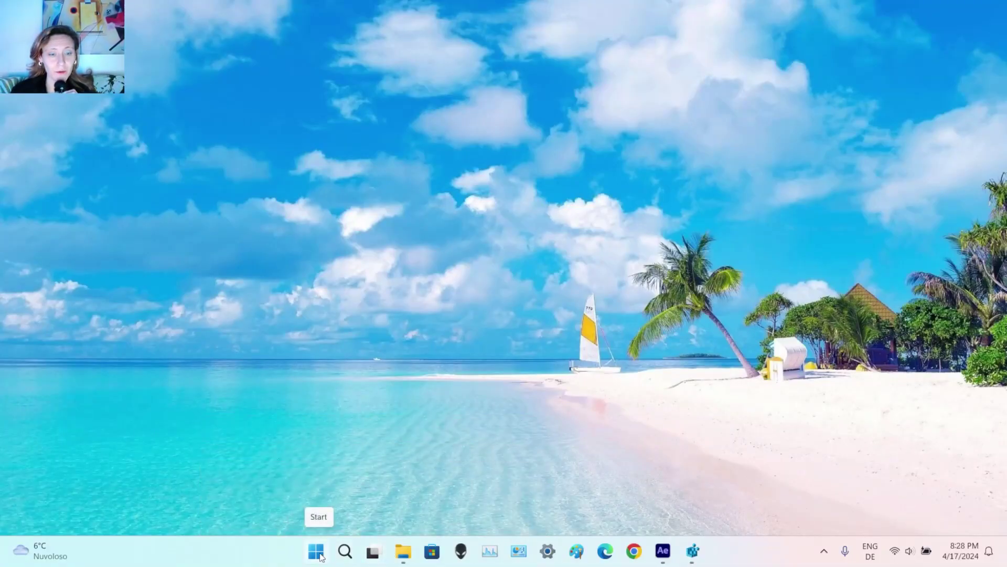
- Search 'regi' from the Start menu and launch Registry Editor
{"action": "left_click", "coordinate": [317, 551]}
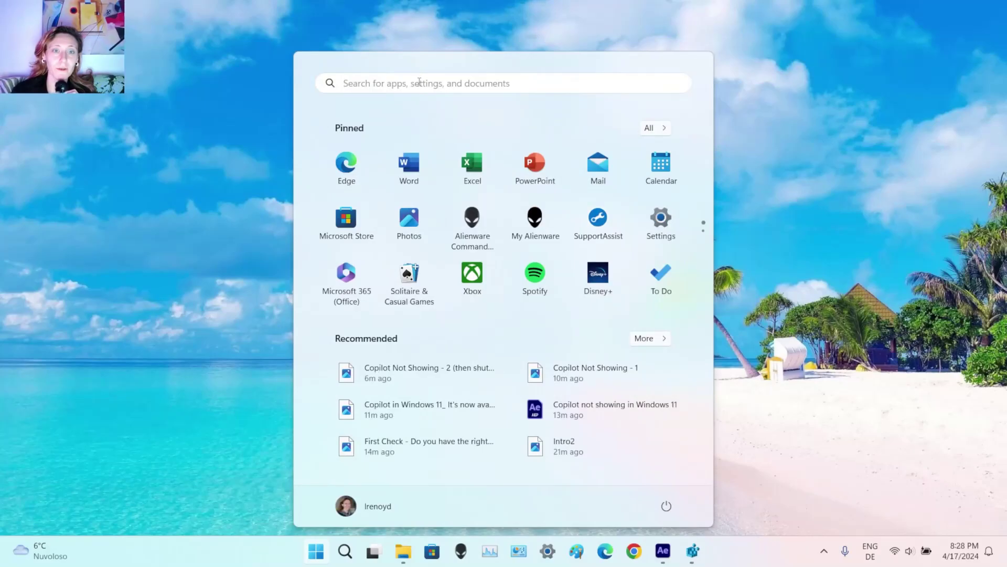
{"action": "type", "text": "regi"}
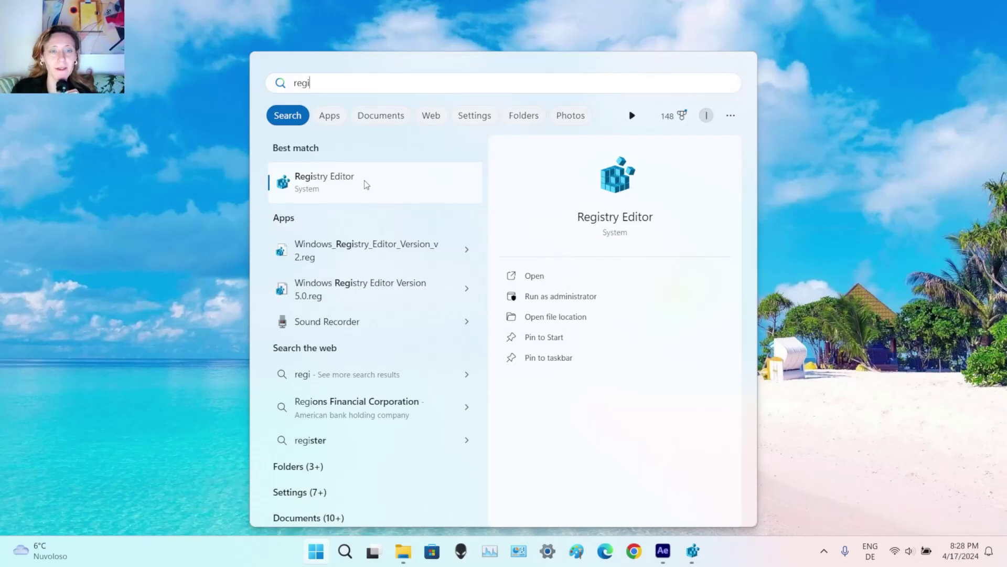
{"action": "left_click", "coordinate": [366, 182]}
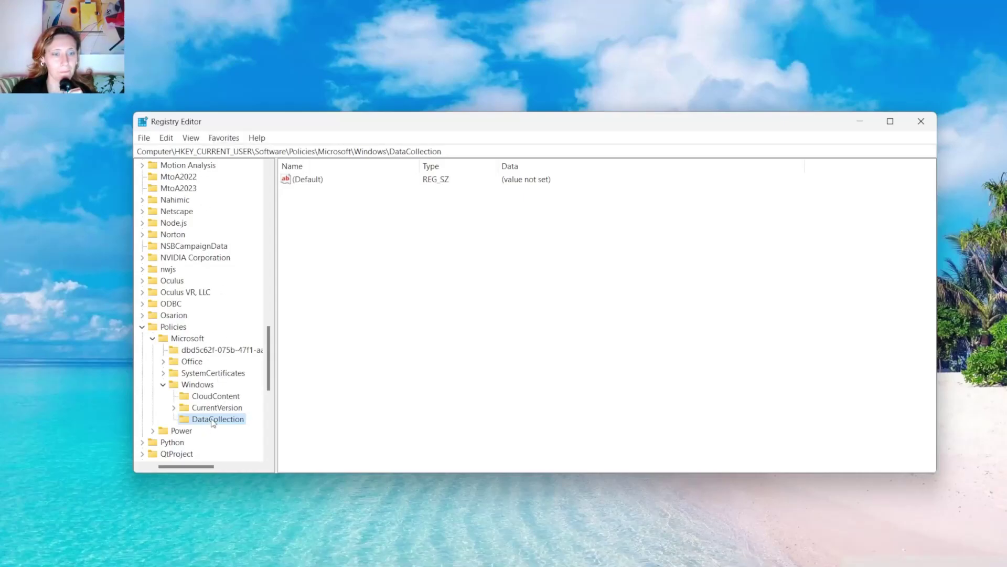
- Create a key named WindowsCopilot under HKEY_CURRENT_USER\Software\Policies\Microsoft\Windows
{"action": "left_click", "coordinate": [482, 153]}
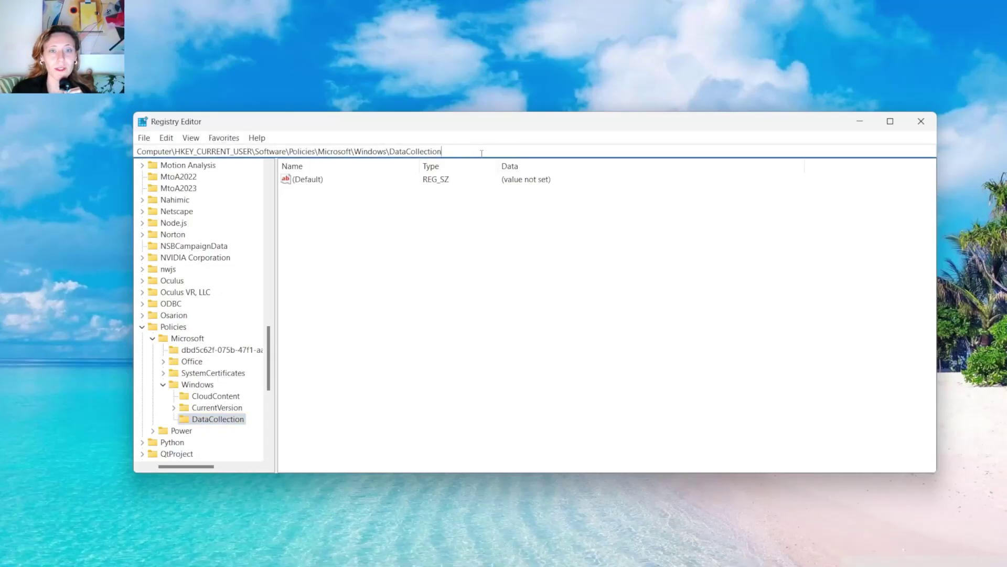
{"action": "left_click_drag", "start_coordinate": [482, 152], "coordinate": [128, 151]}
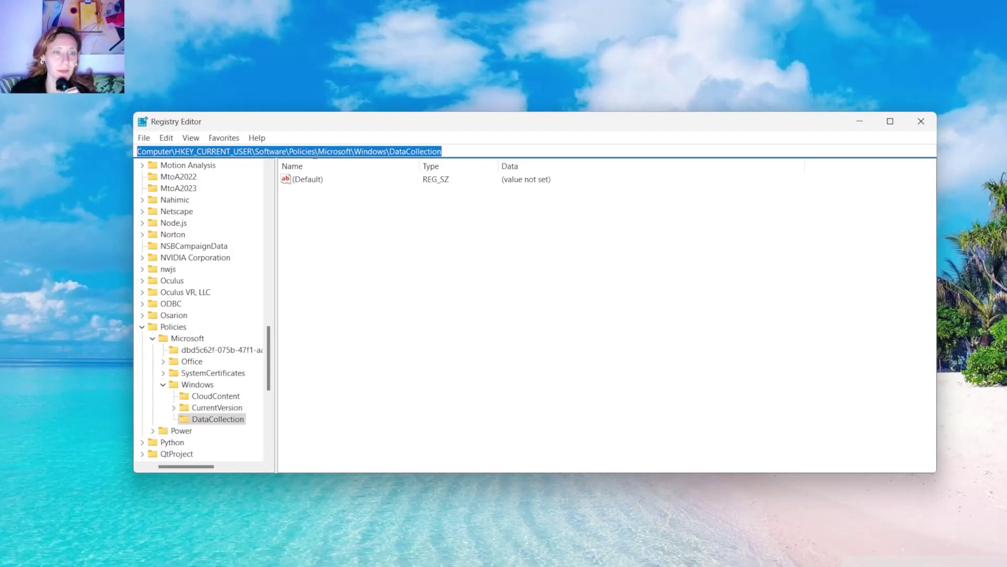
{"action": "left_click", "coordinate": [457, 151]}
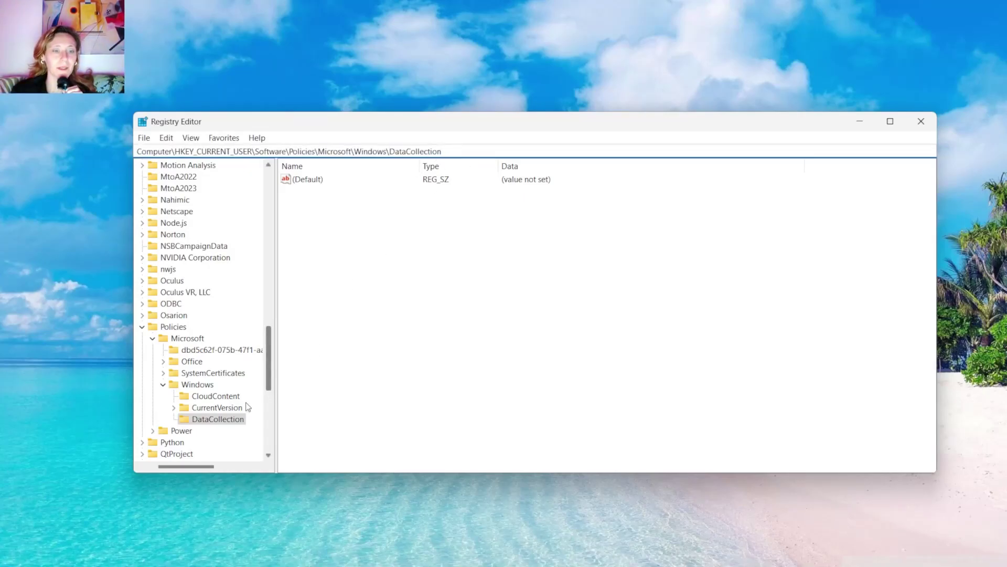
{"action": "left_click", "coordinate": [203, 387]}
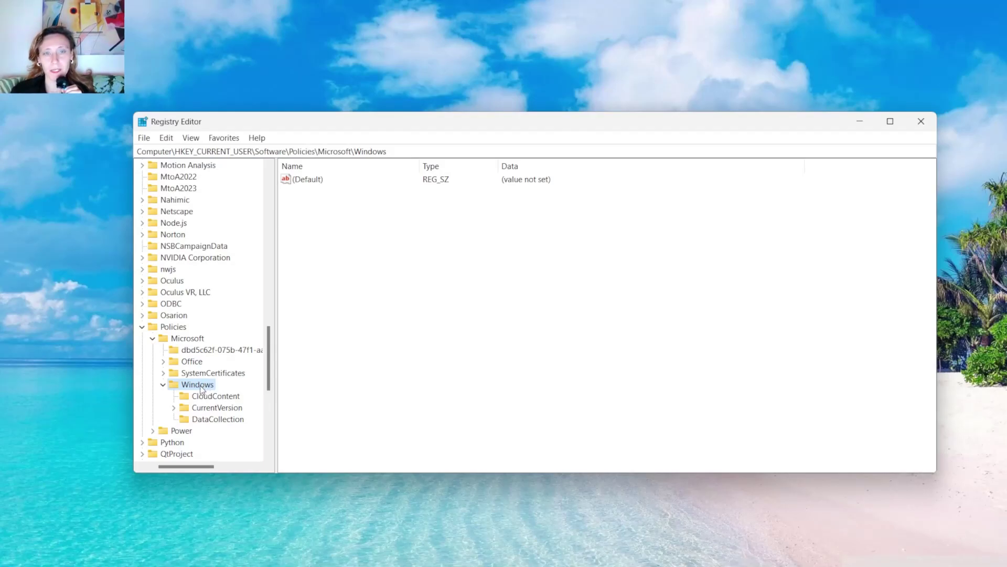
{"action": "right_click", "coordinate": [201, 389]}
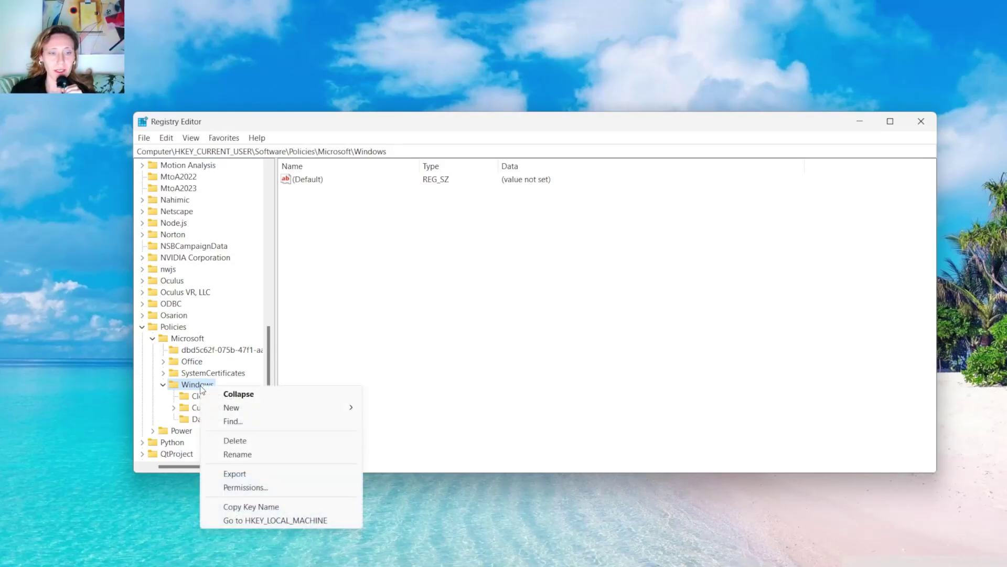
{"action": "mouse_move", "coordinate": [314, 408]}
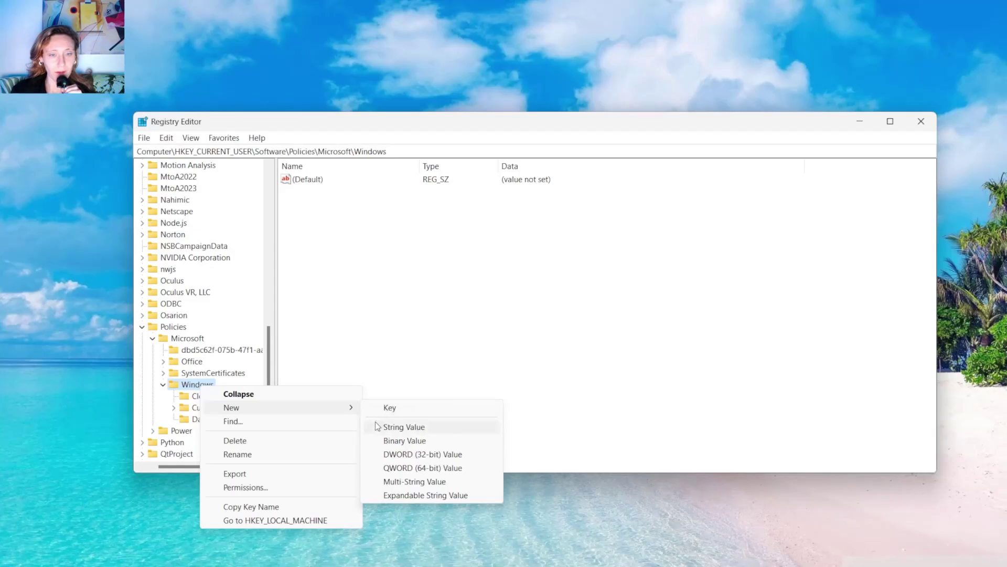
{"action": "left_click", "coordinate": [381, 408]}
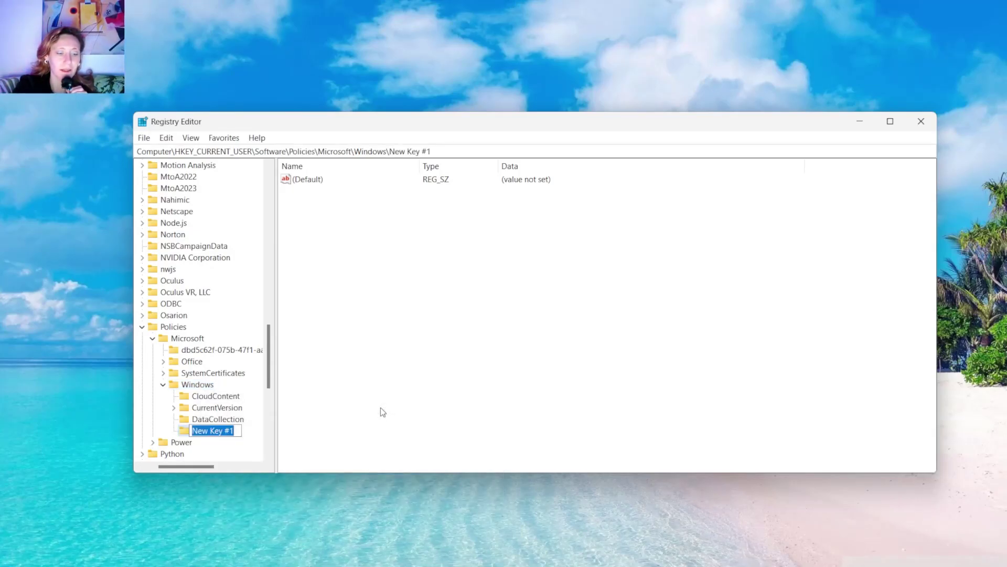
{"action": "type", "text": "Wind"}
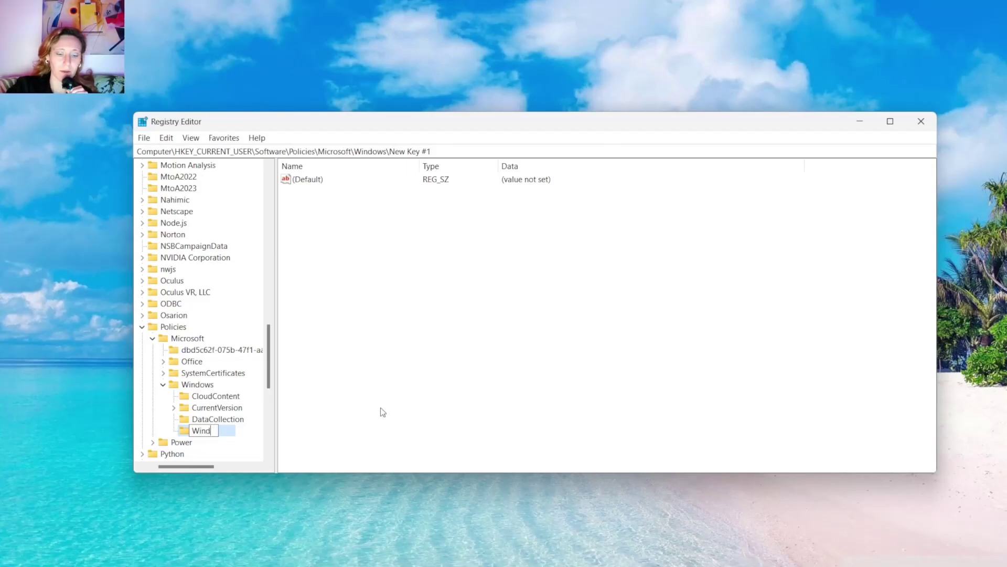
{"action": "type", "text": "ows"}
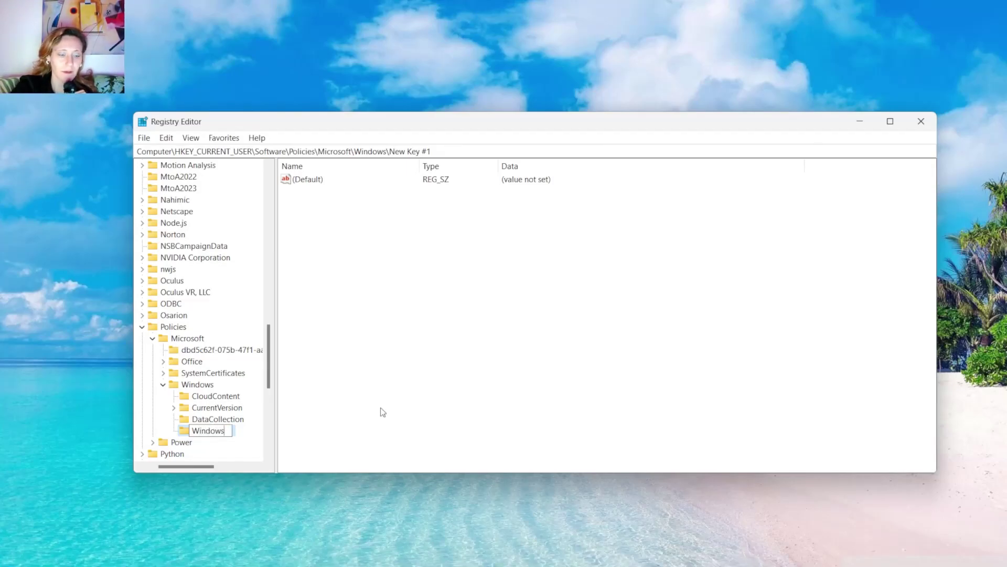
{"action": "type", "text": "Copilot"}
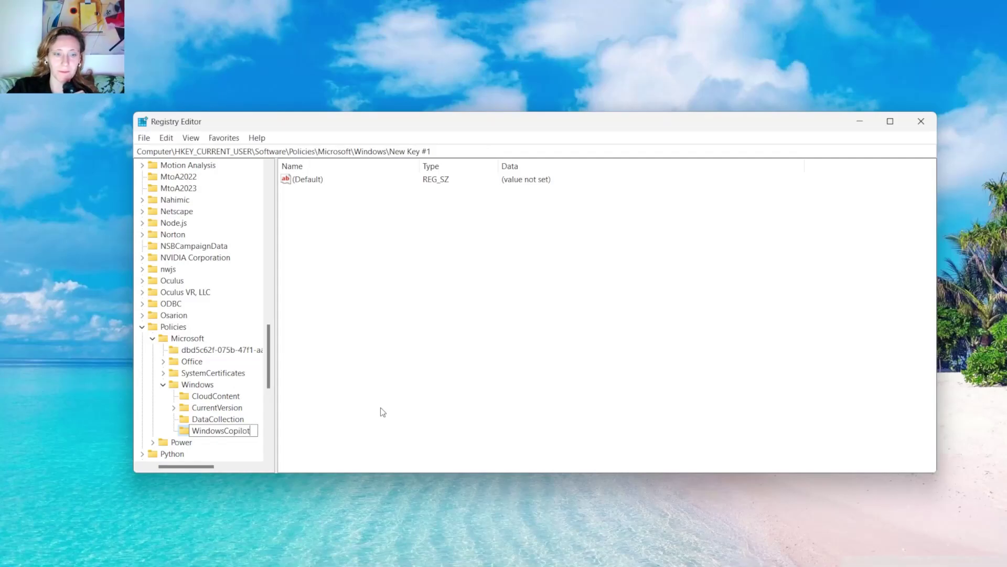
{"action": "key", "text": "Return"}
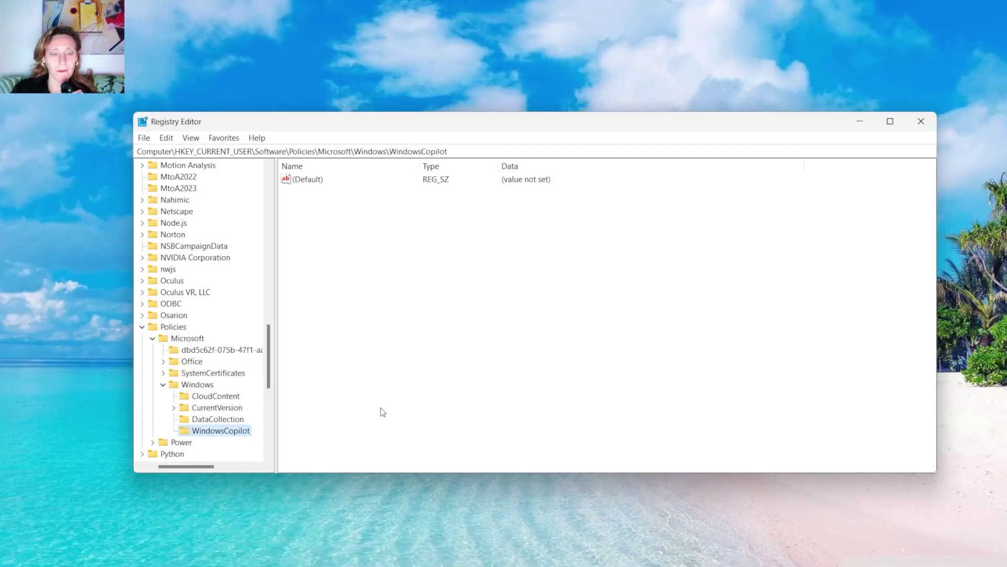
- Add a TurnOffWindowsCopilot DWORD to the WindowsCopilot key, keeping its value data at 0
{"action": "right_click", "coordinate": [215, 432]}
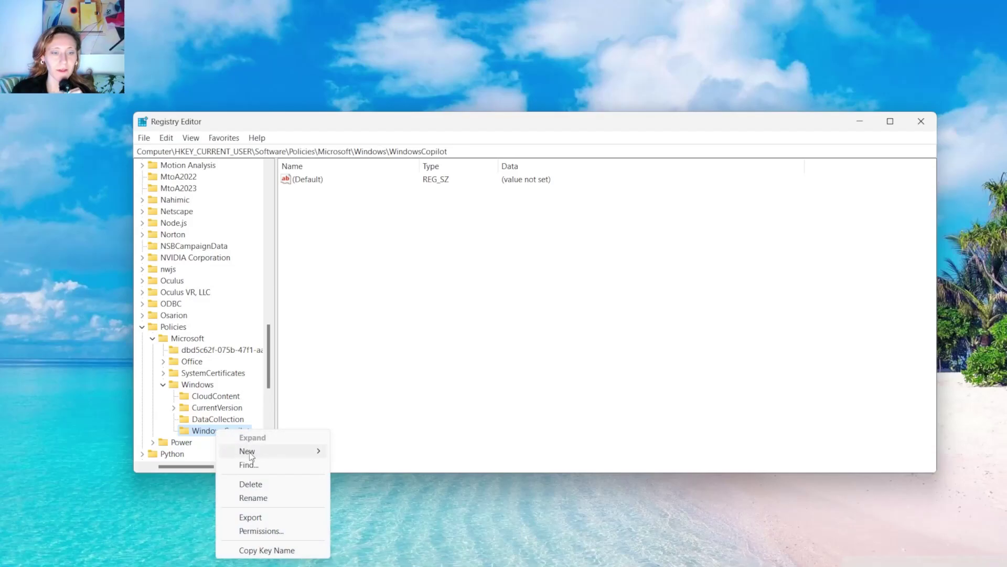
{"action": "mouse_move", "coordinate": [259, 457]}
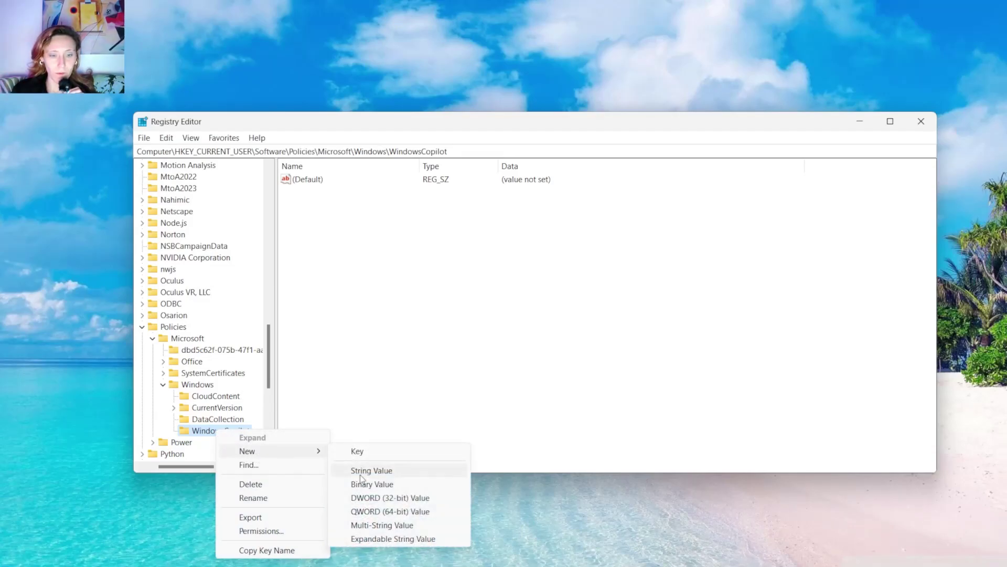
{"action": "left_click", "coordinate": [391, 499]}
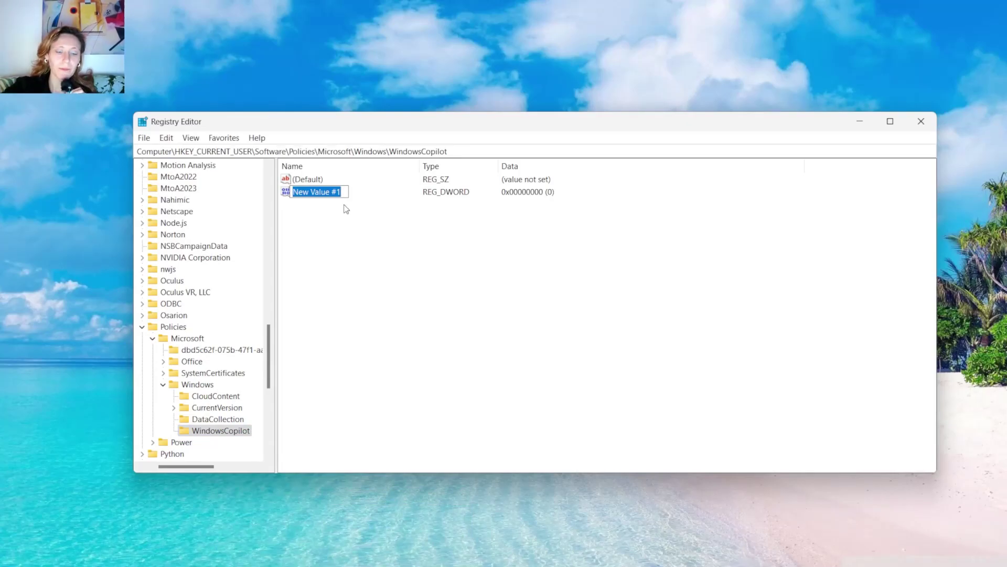
{"action": "type", "text": "Turn"}
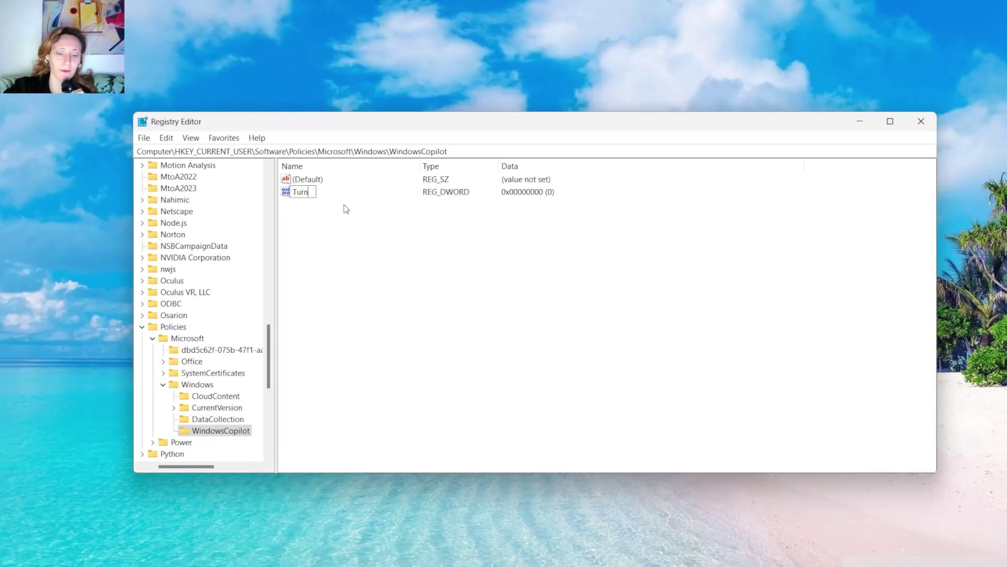
{"action": "type", "text": "Off"}
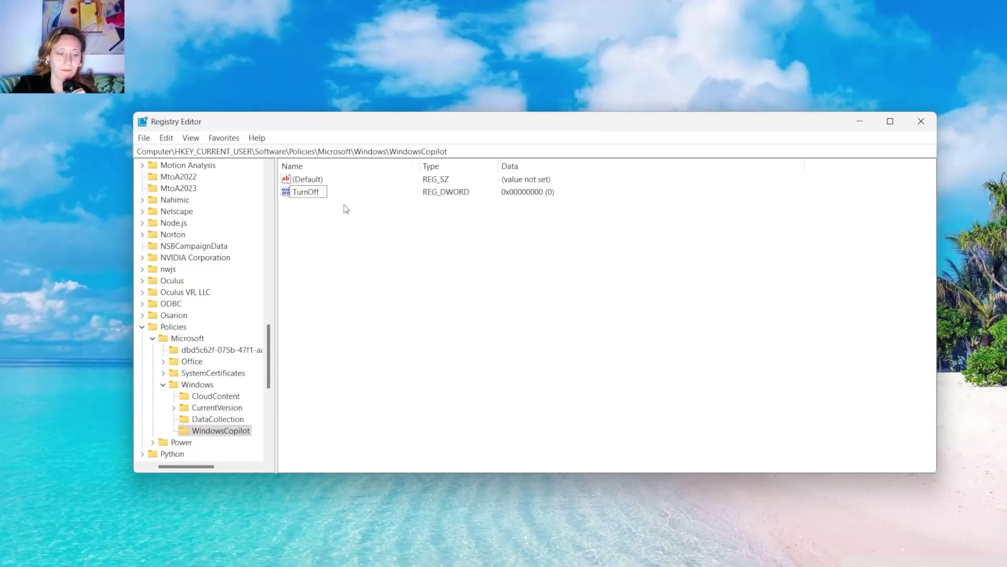
{"action": "type", "text": "Window"}
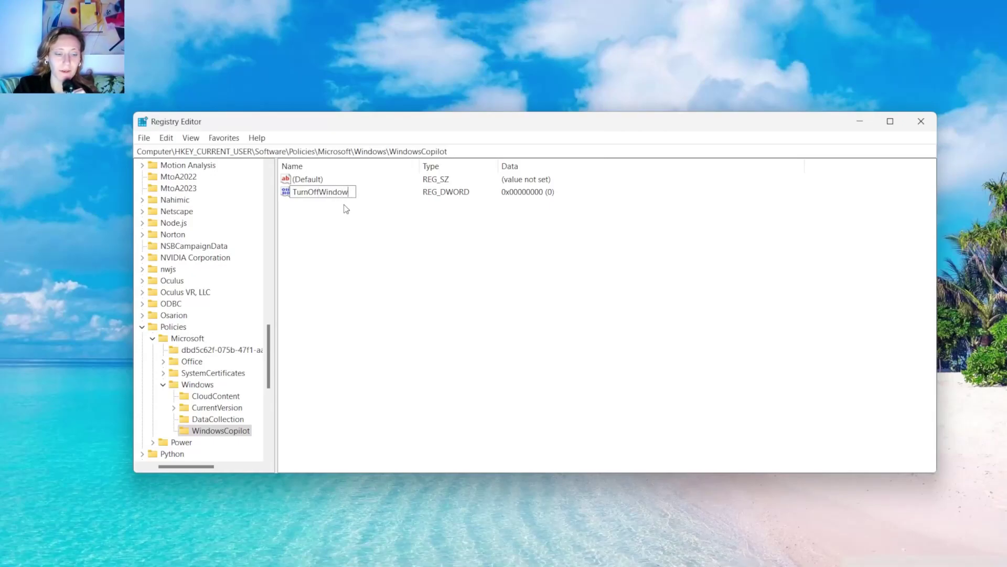
{"action": "type", "text": "sCopilot"}
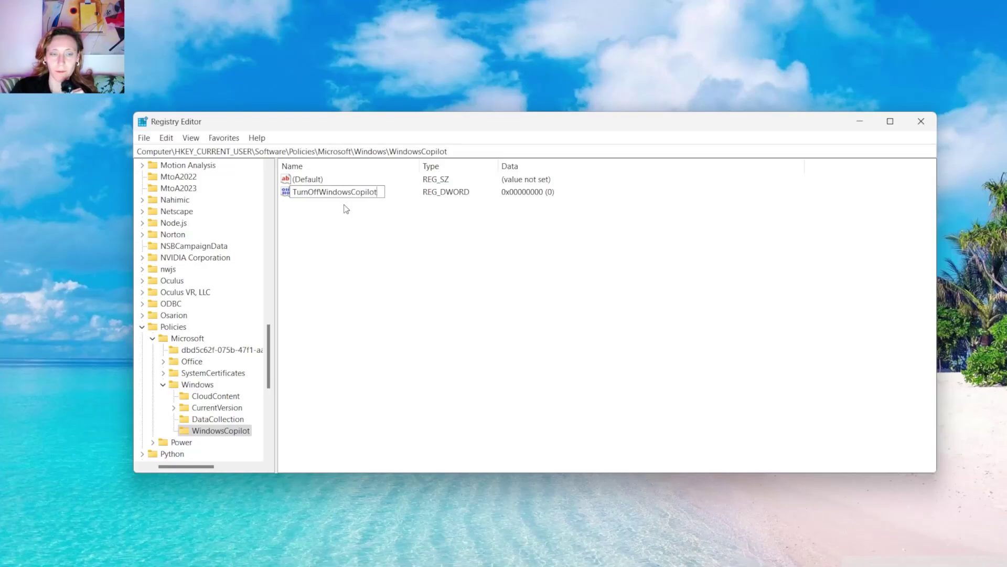
{"action": "key", "text": "Return"}
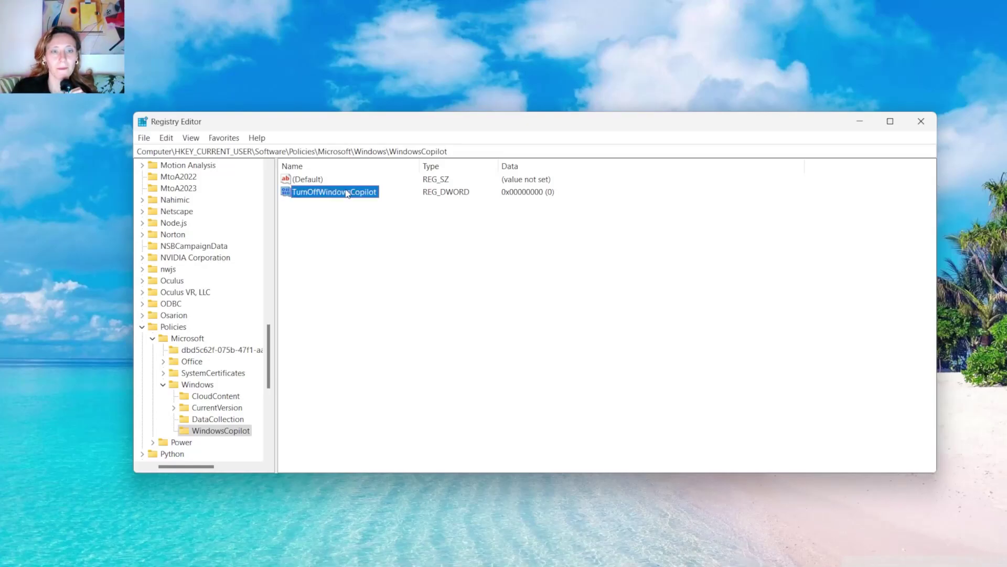
{"action": "double_click", "coordinate": [347, 192]}
{"action": "left_click_drag", "start_coordinate": [337, 184], "coordinate": [483, 218]}
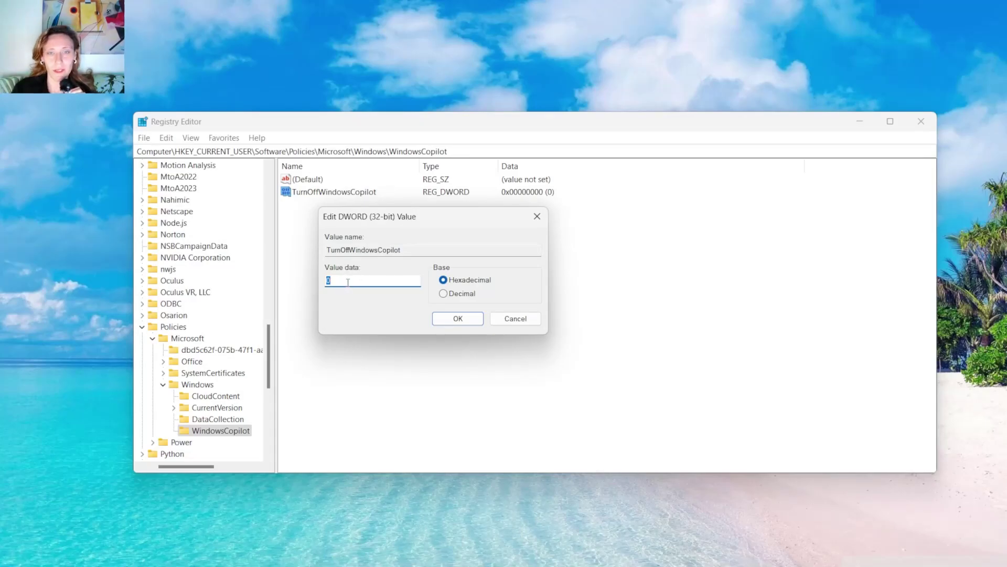
{"action": "left_click", "coordinate": [457, 320]}
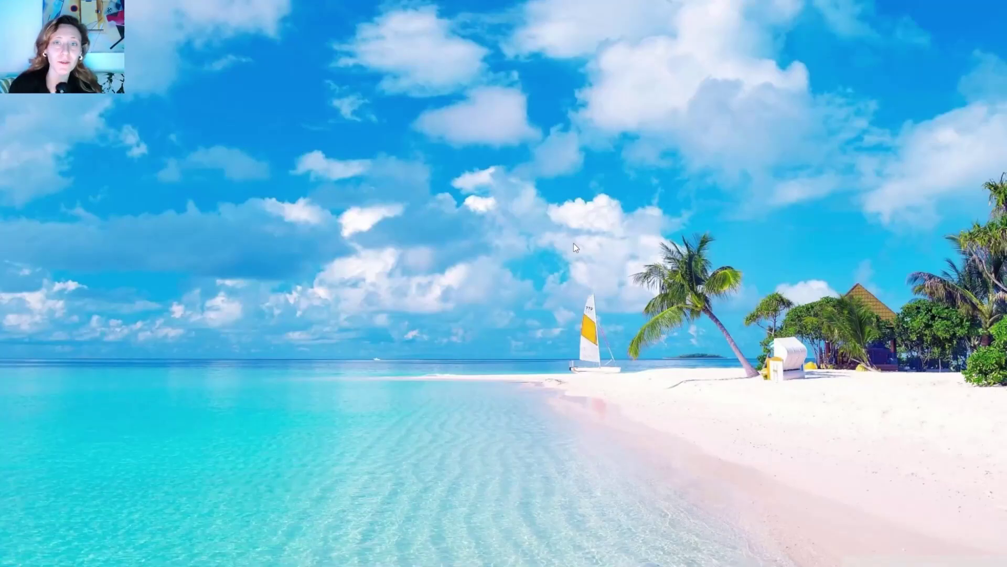
- Open Personalization > Taskbar settings from the taskbar's right-click menu to see Copilot switched On
{"action": "mouse_move", "coordinate": [740, 561]}
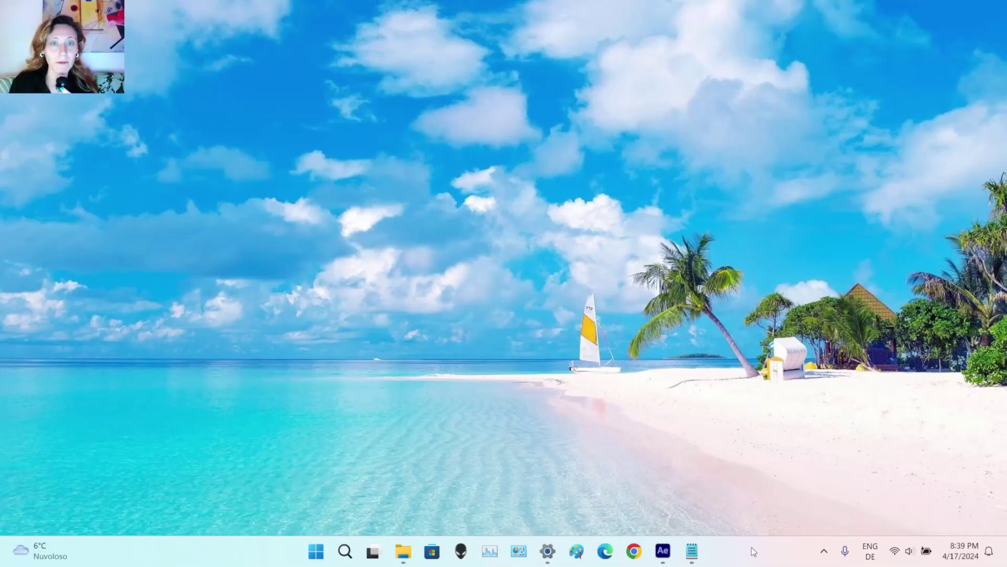
{"action": "right_click", "coordinate": [753, 551]}
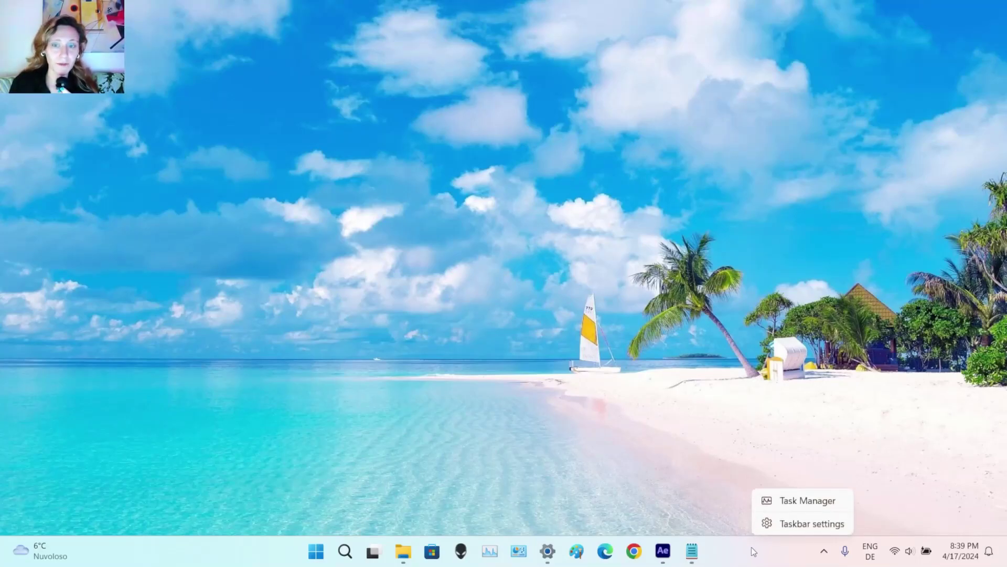
{"action": "left_click", "coordinate": [797, 523]}
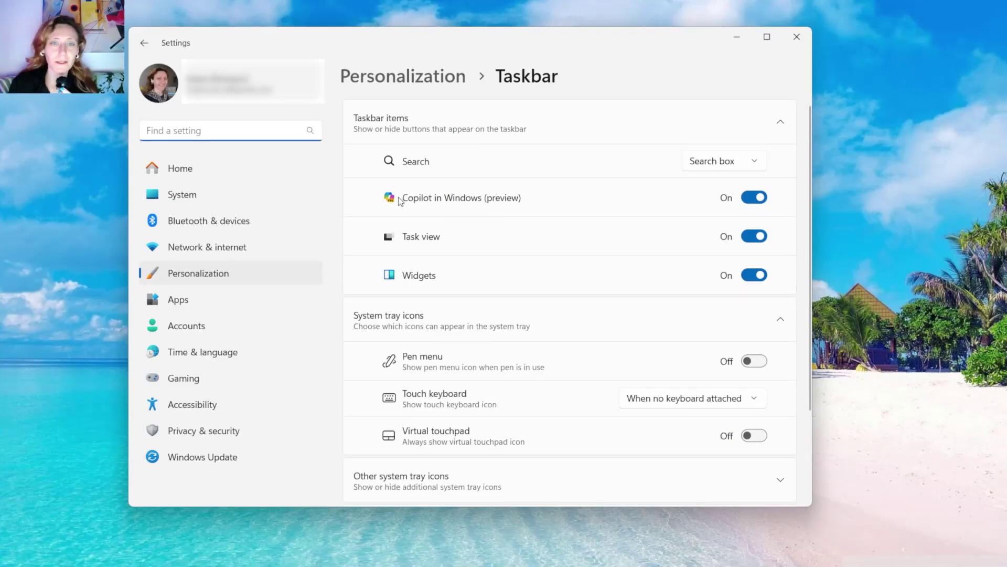
- Minimize Settings and open the Run dialog through a Start search for 'run'
{"action": "left_click", "coordinate": [738, 37]}
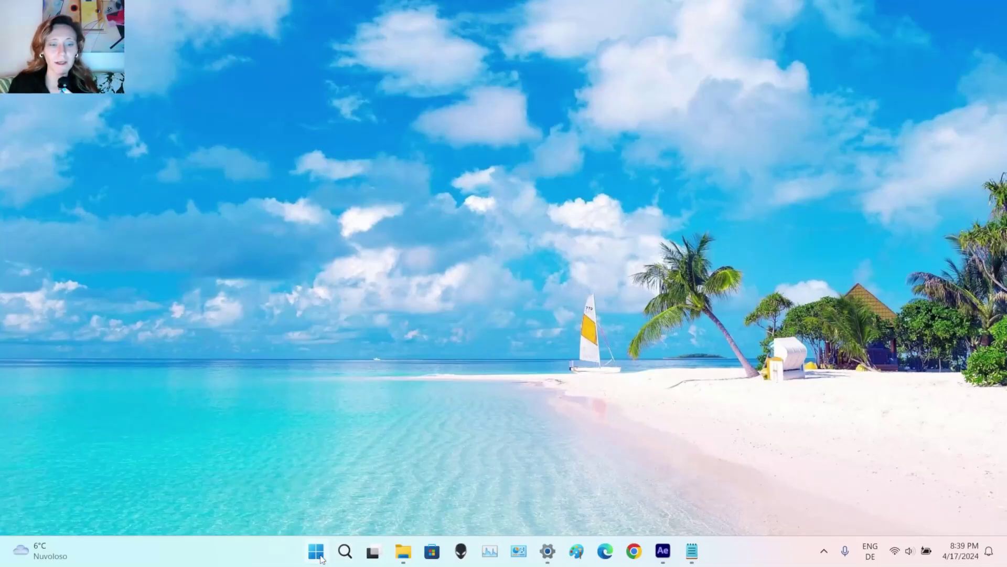
{"action": "left_click", "coordinate": [321, 551]}
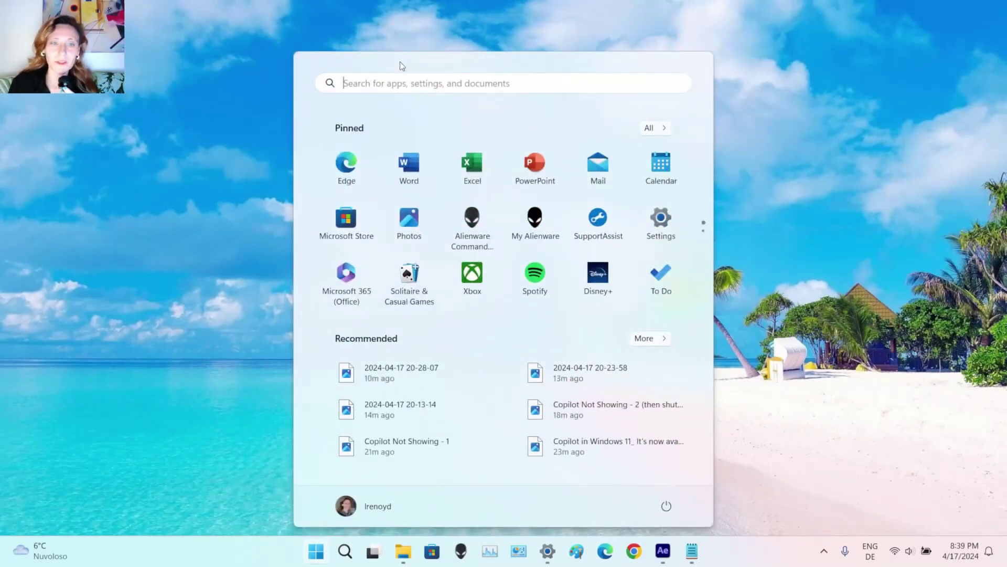
{"action": "left_click", "coordinate": [401, 81]}
{"action": "type", "text": "run"}
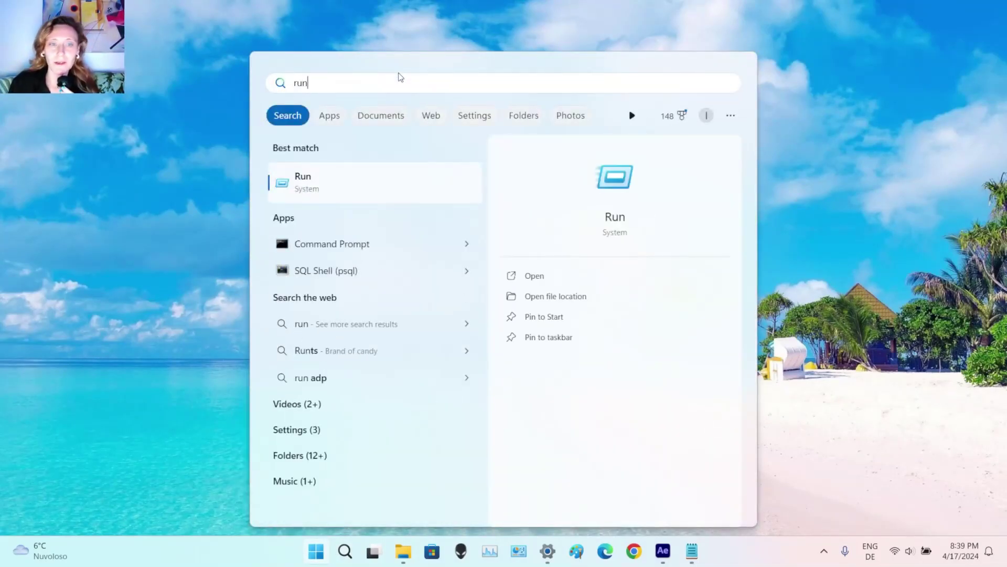
{"action": "left_click", "coordinate": [391, 183]}
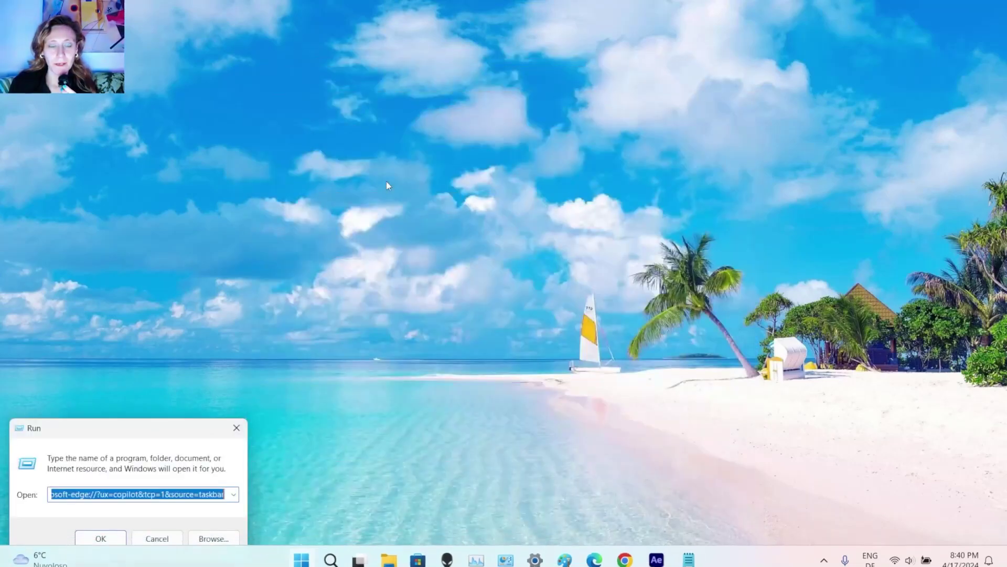
- Check the microsoft-edge://?ux=copilot&tcp=1&source=taskbar address in the Open field
{"action": "left_click", "coordinate": [126, 499]}
{"action": "left_click_drag", "start_coordinate": [125, 499], "coordinate": [53, 496]}
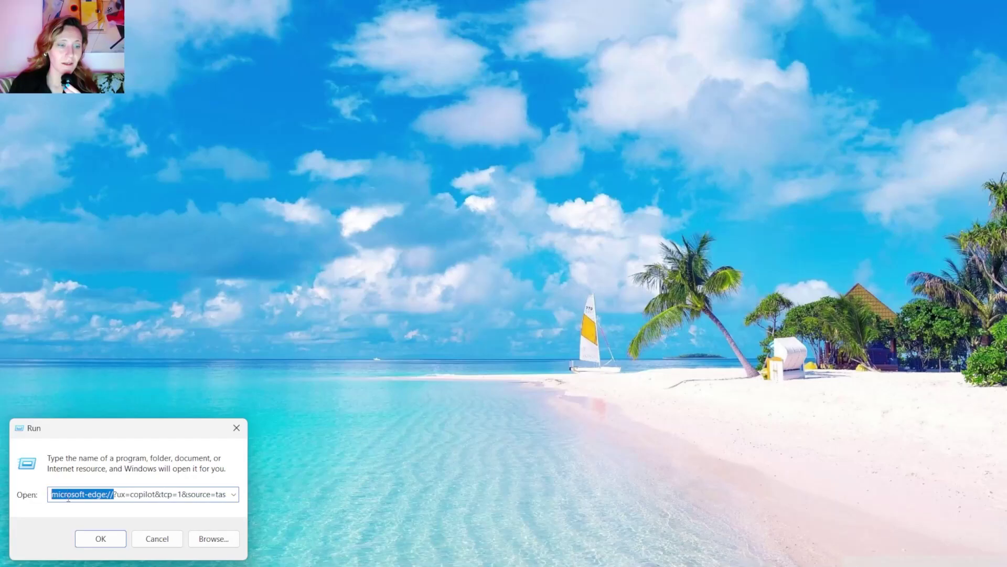
{"action": "left_click", "coordinate": [52, 496]}
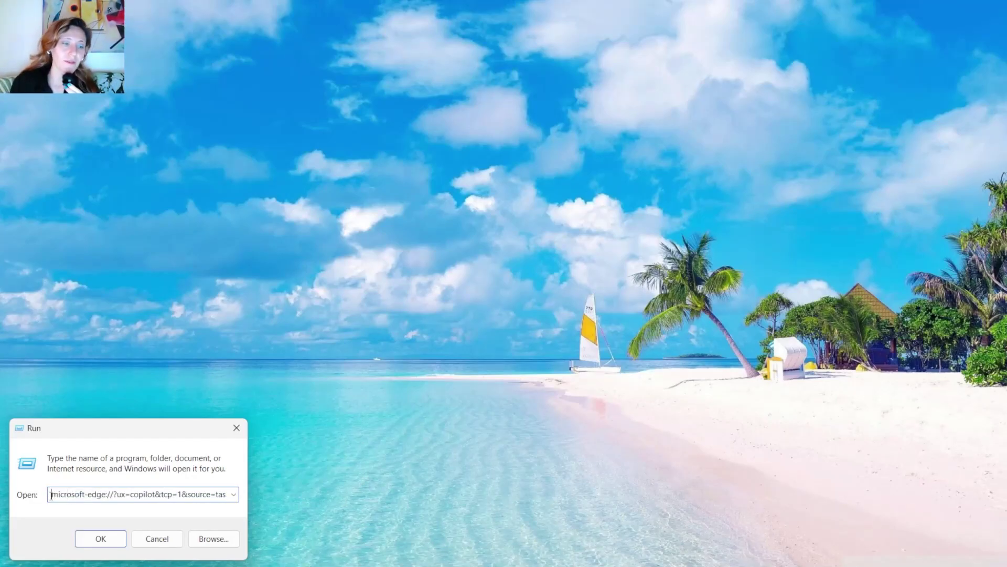
{"action": "left_click_drag", "start_coordinate": [51, 495], "coordinate": [203, 496]}
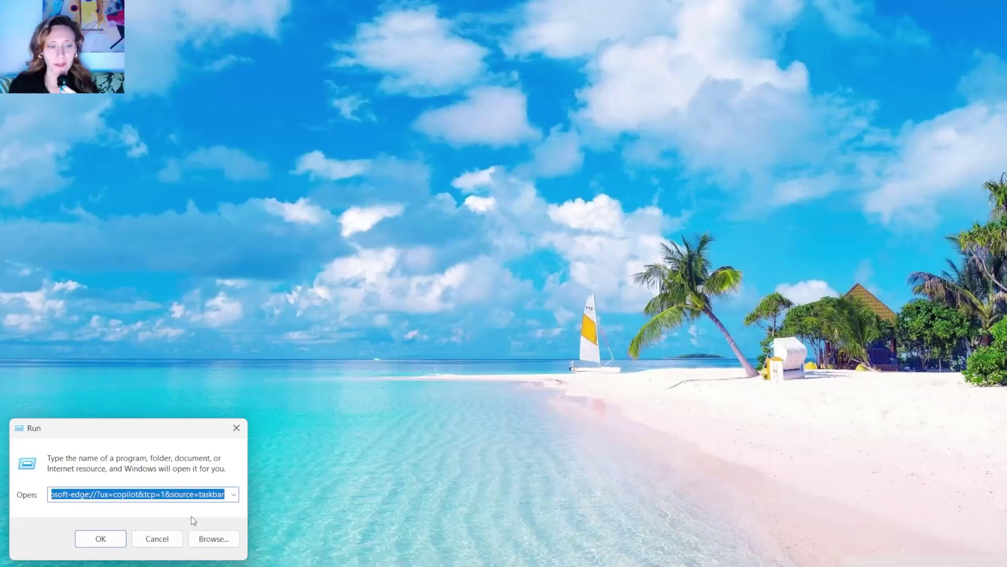
- Run the Copilot address and step back three suggestion cards in the sidebar
{"action": "left_click", "coordinate": [102, 540]}
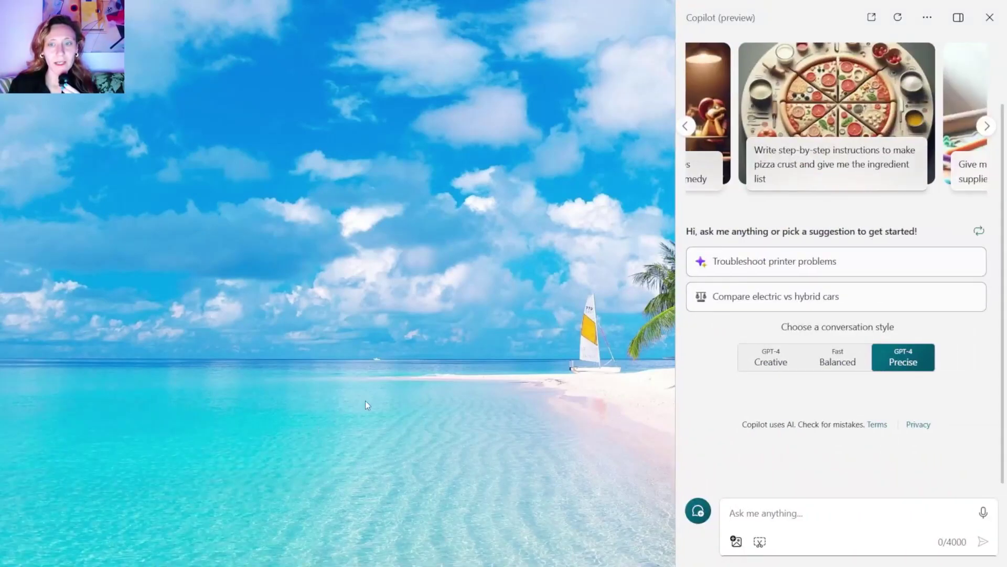
{"action": "left_click", "coordinate": [686, 127]}
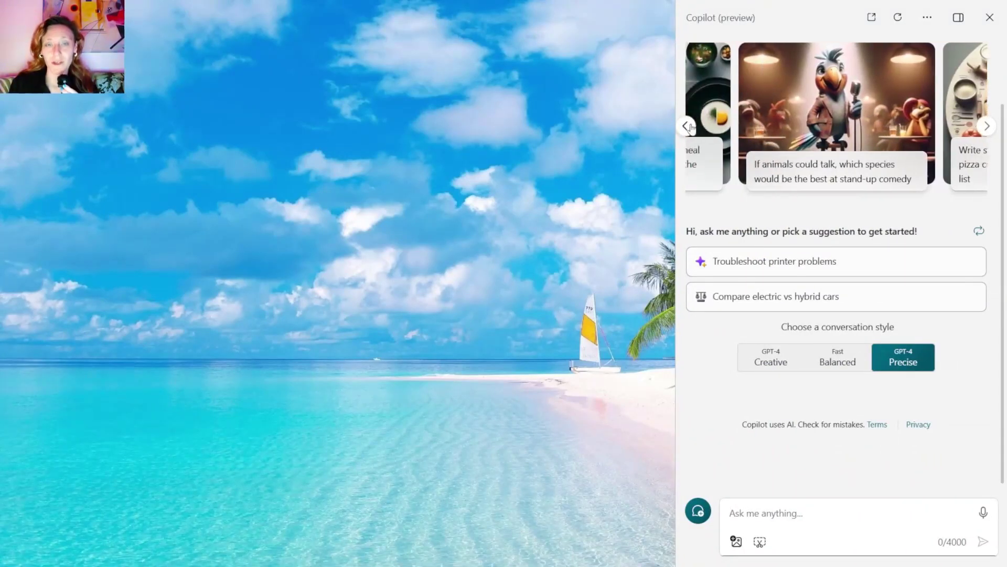
{"action": "left_click", "coordinate": [688, 128]}
{"action": "left_click", "coordinate": [686, 127]}
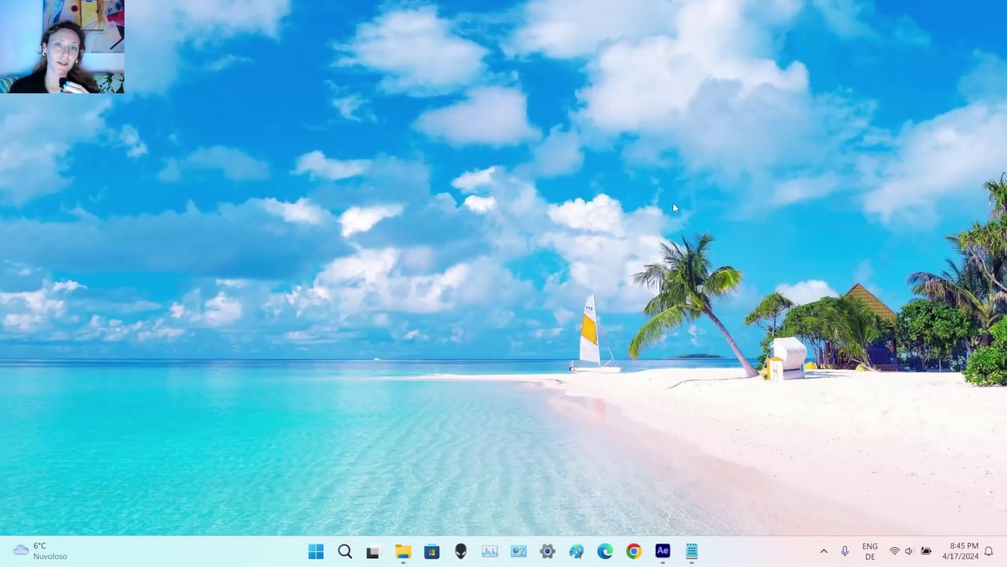
- Search 'reg' in Start and launch Registry Editor at the Shell\Copilot\BingChat key
{"action": "left_click", "coordinate": [314, 551]}
{"action": "left_click", "coordinate": [441, 86]}
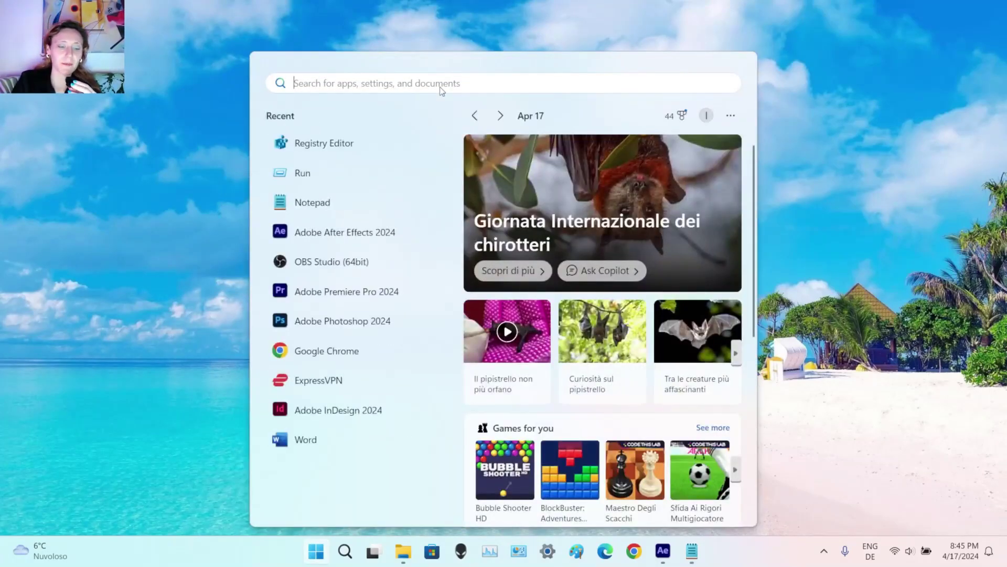
{"action": "type", "text": "reg"}
{"action": "left_click", "coordinate": [361, 183]}
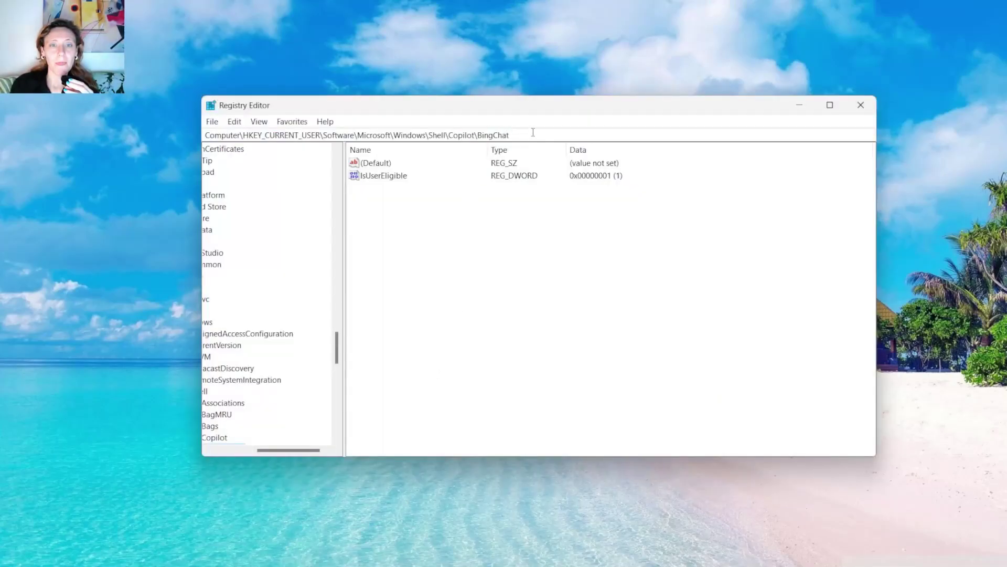
- Open the IsUserEligible DWORD, confirm its data is 1, and close it unchanged
{"action": "left_click", "coordinate": [534, 132]}
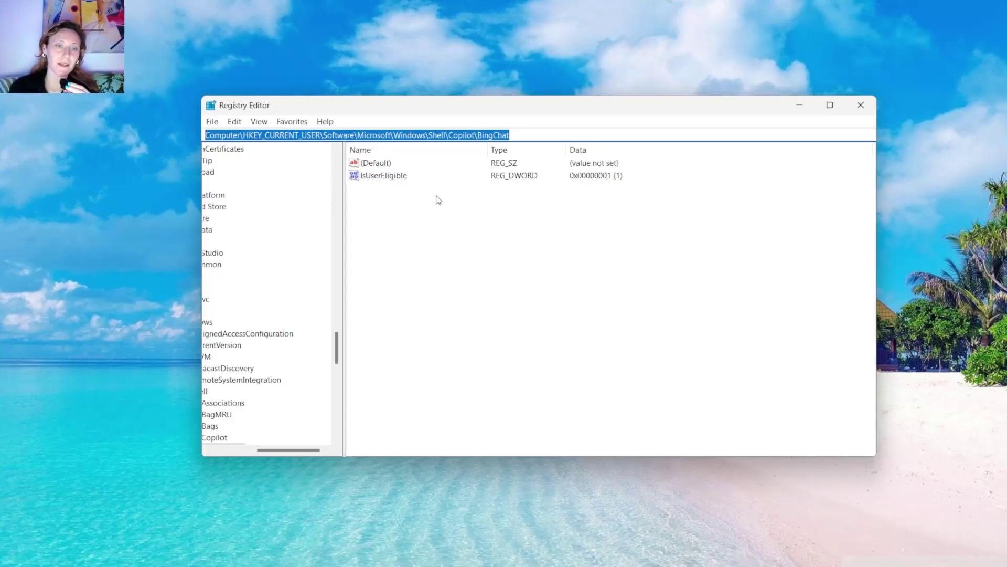
{"action": "left_click", "coordinate": [392, 193]}
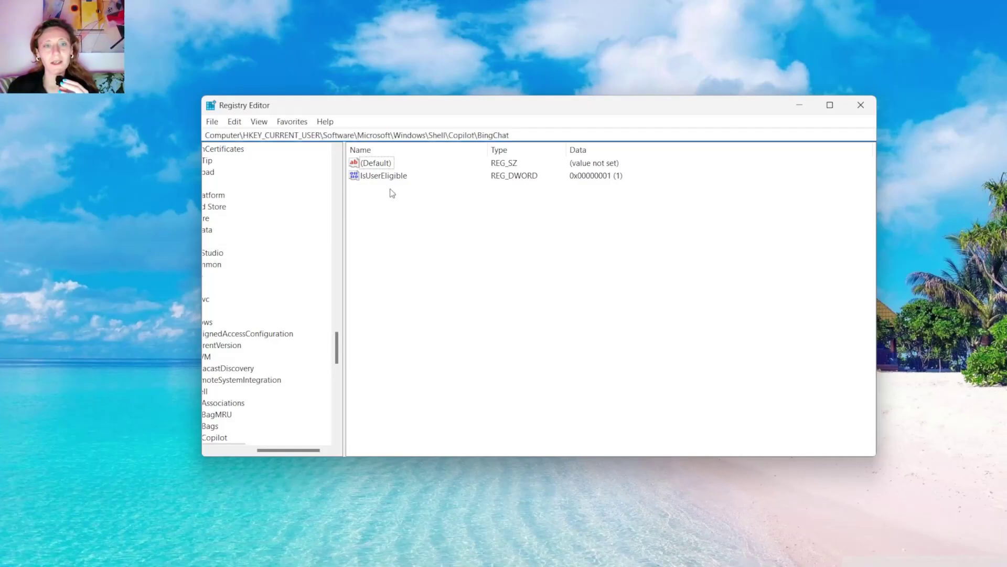
{"action": "double_click", "coordinate": [392, 177]}
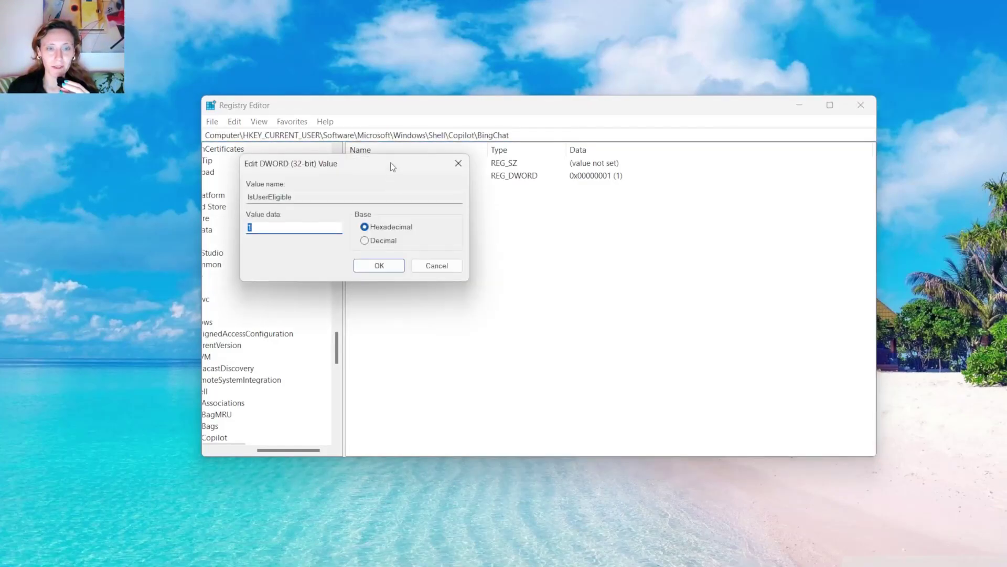
{"action": "left_click_drag", "start_coordinate": [392, 166], "coordinate": [519, 224]}
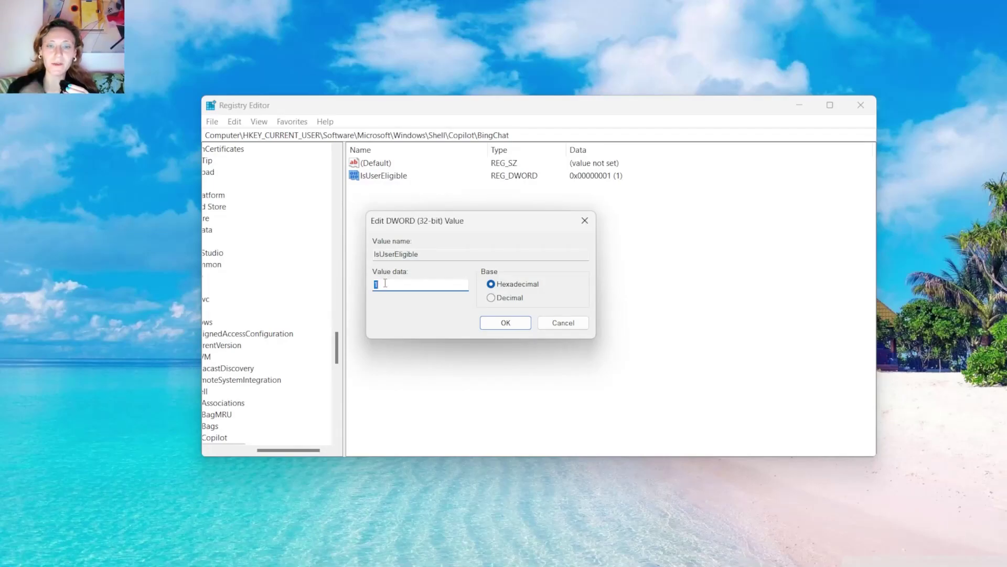
{"action": "left_click", "coordinate": [493, 328]}
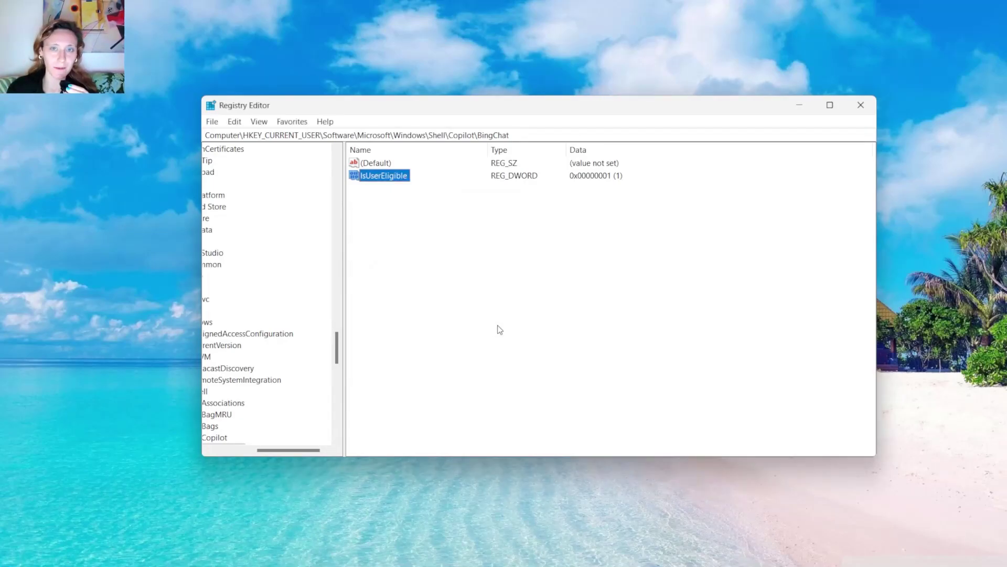
{"action": "left_click", "coordinate": [499, 329]}
{"action": "mouse_move", "coordinate": [700, 565]}
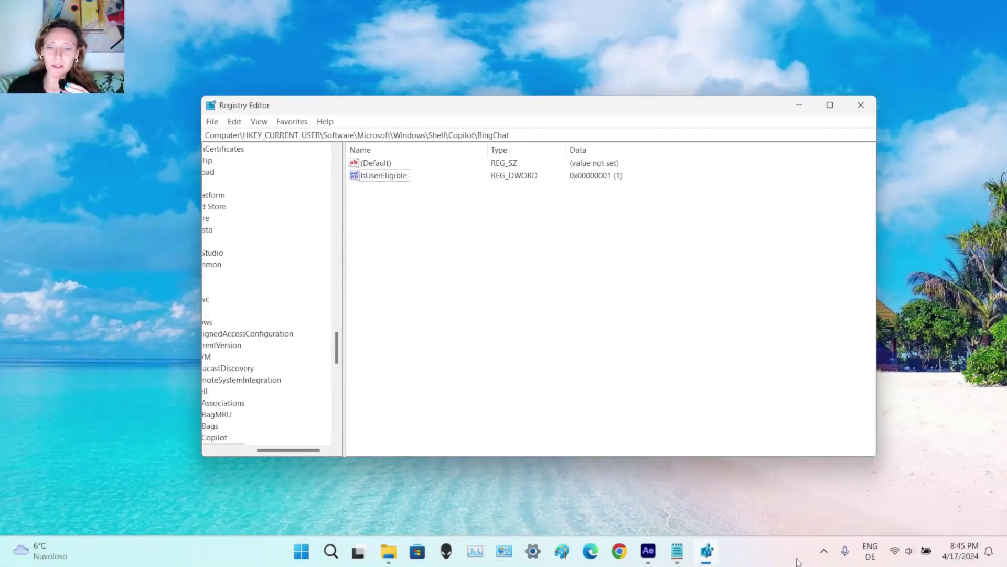
{"action": "right_click", "coordinate": [752, 549]}
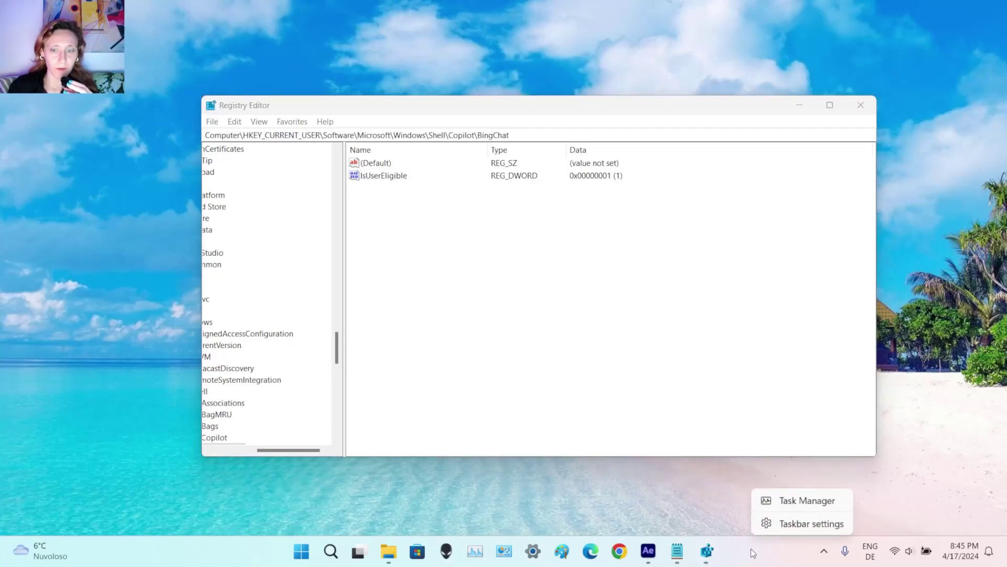
{"action": "left_click", "coordinate": [776, 523]}
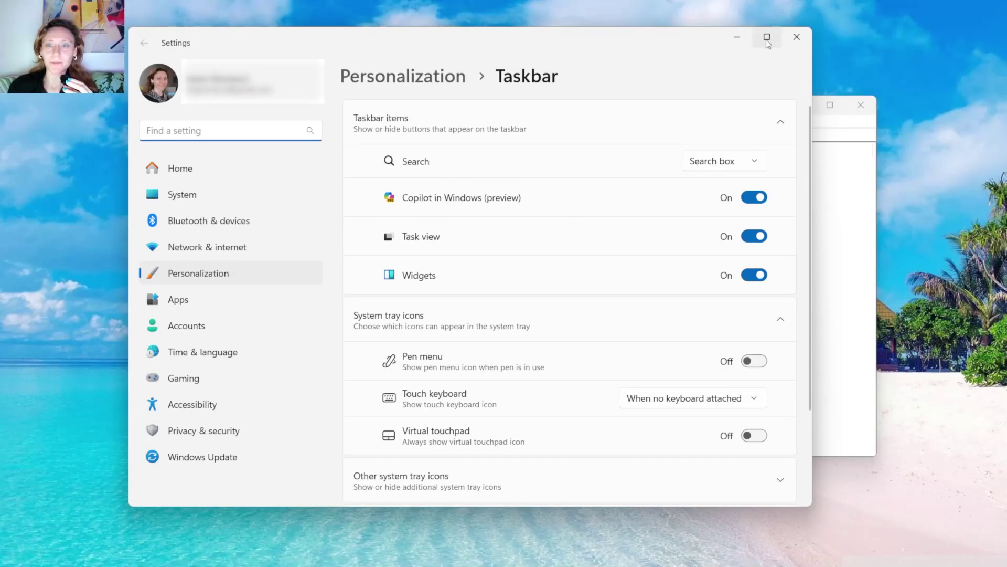
{"action": "left_click", "coordinate": [797, 37]}
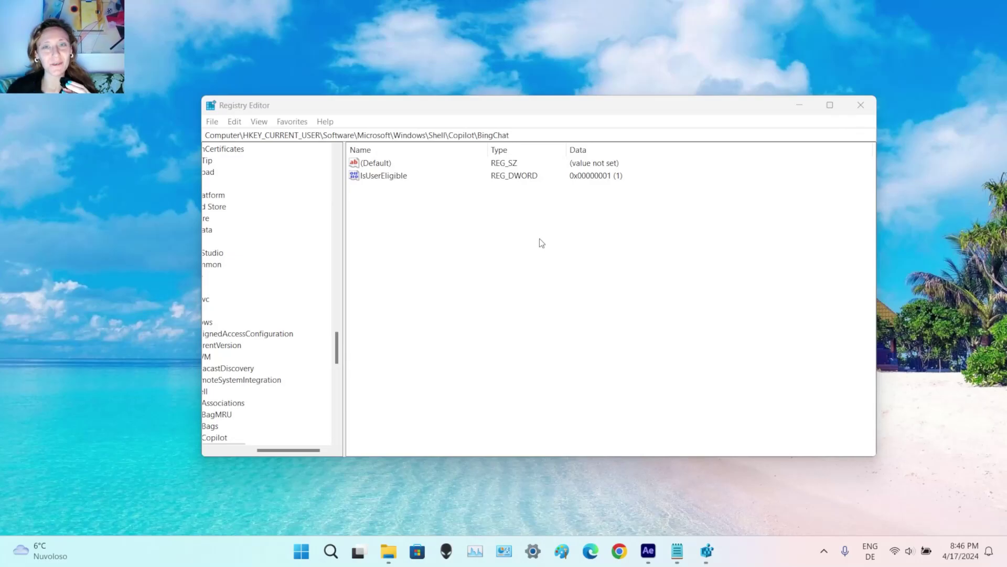
- Reopen IsUserEligible's Edit DWORD dialog and move it aside to review its value data
{"action": "double_click", "coordinate": [384, 176]}
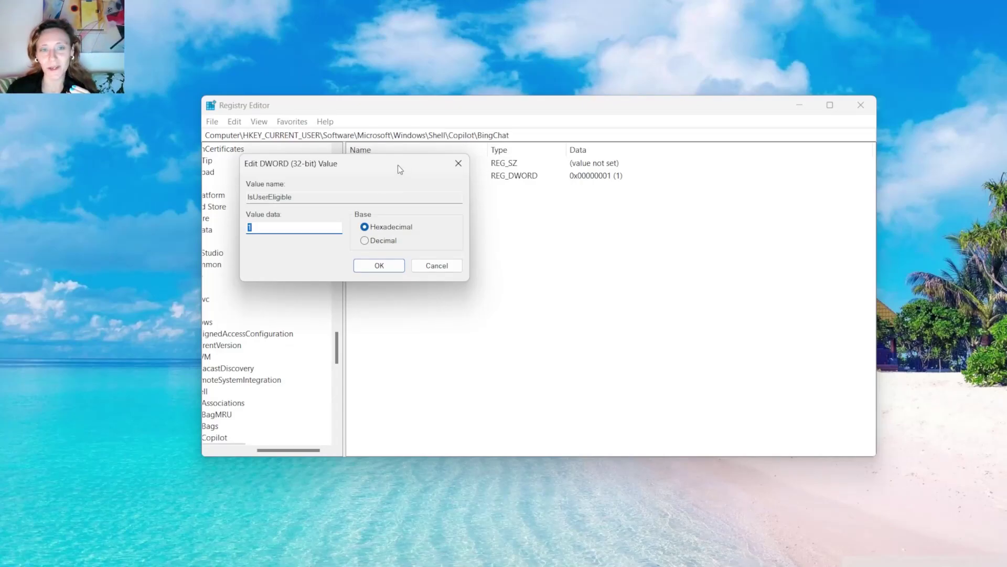
{"action": "left_click_drag", "start_coordinate": [398, 165], "coordinate": [549, 218]}
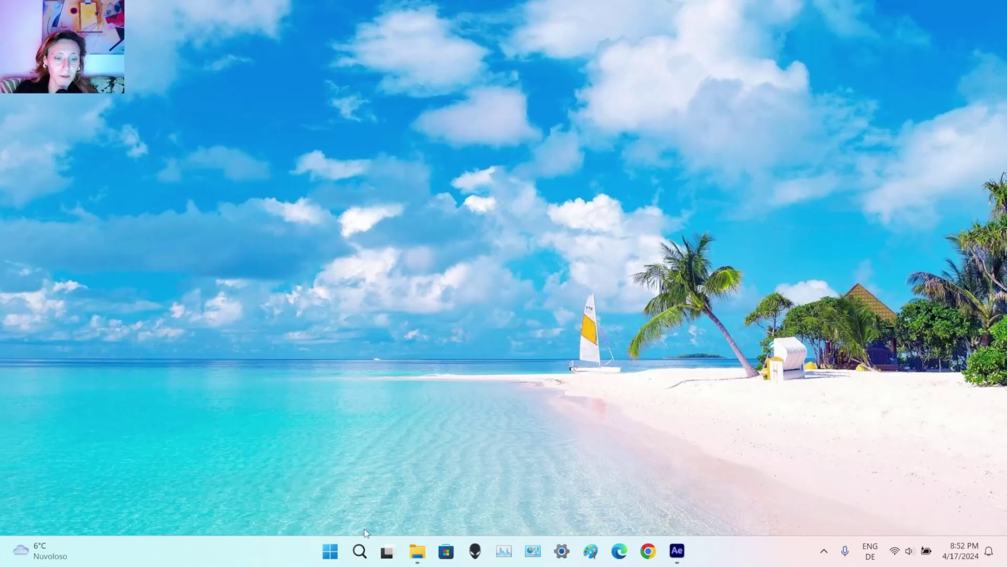
- Launch Notepad from the Start search and add a new empty tab
{"action": "left_click", "coordinate": [329, 559]}
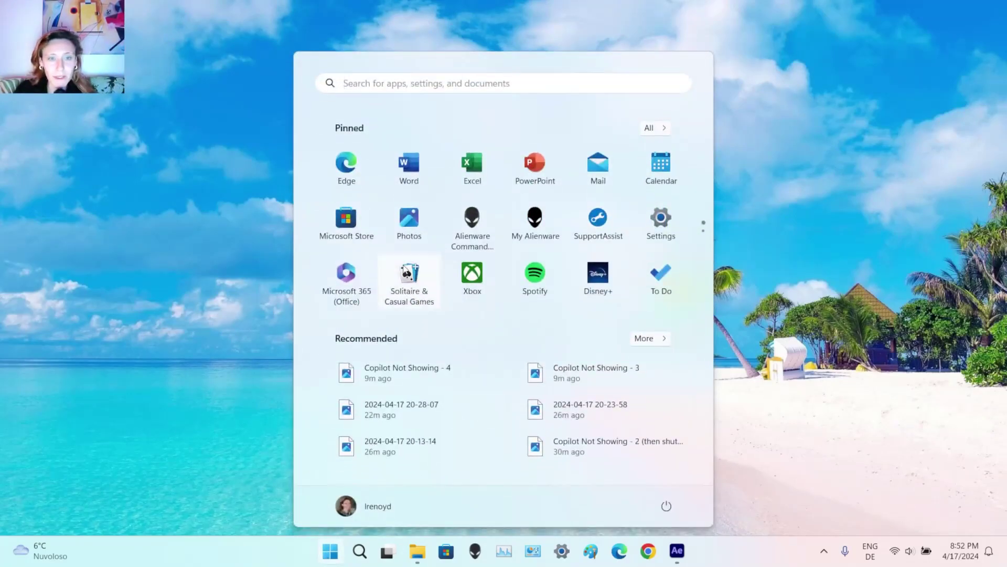
{"action": "type", "text": "no"}
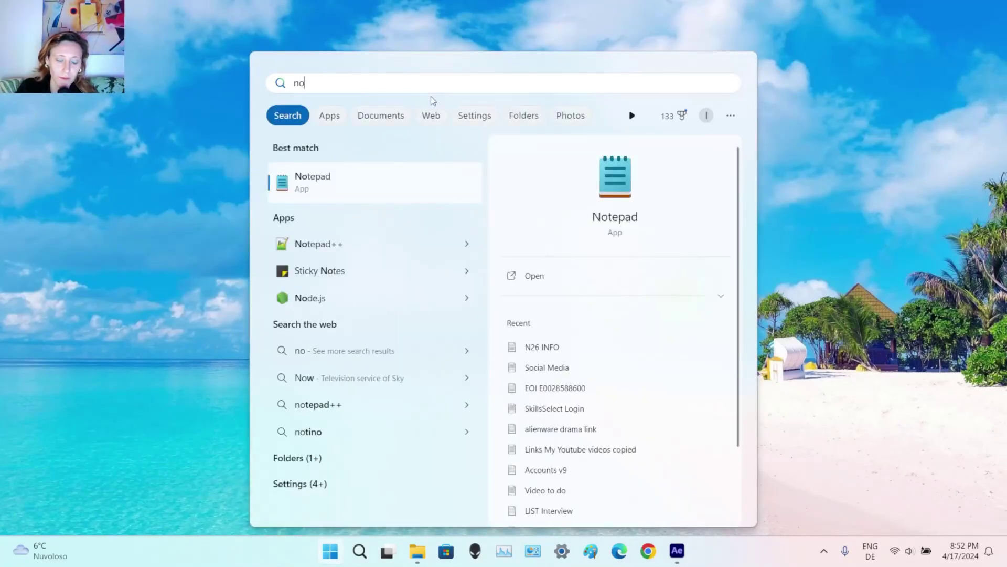
{"action": "type", "text": "te"}
{"action": "left_click", "coordinate": [407, 173]}
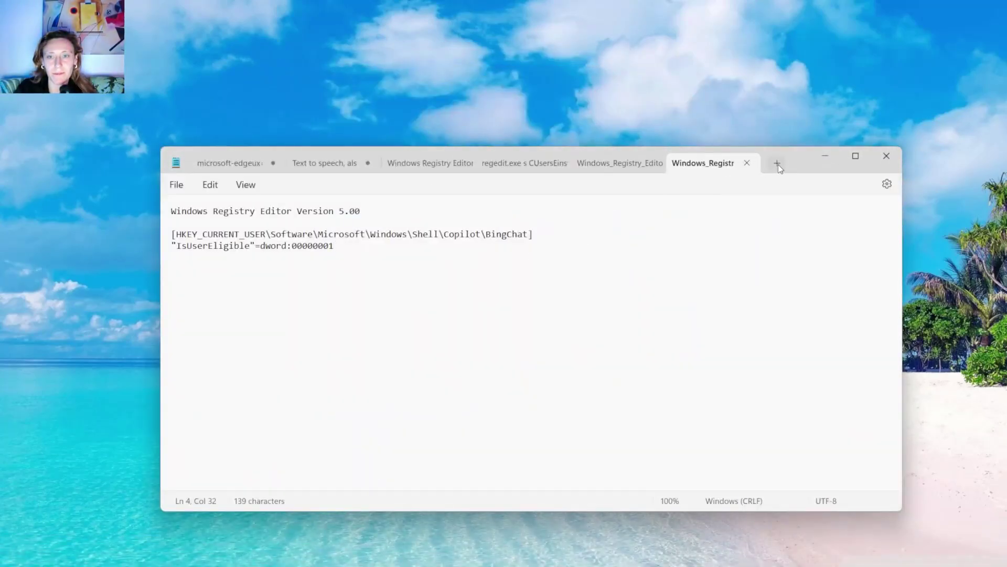
{"action": "left_click", "coordinate": [777, 163]}
- Paste the BingChat IsUserEligible=1 registry script and end it with a blank line
{"action": "left_click_drag", "start_coordinate": [910, 233], "coordinate": [543, 231]}
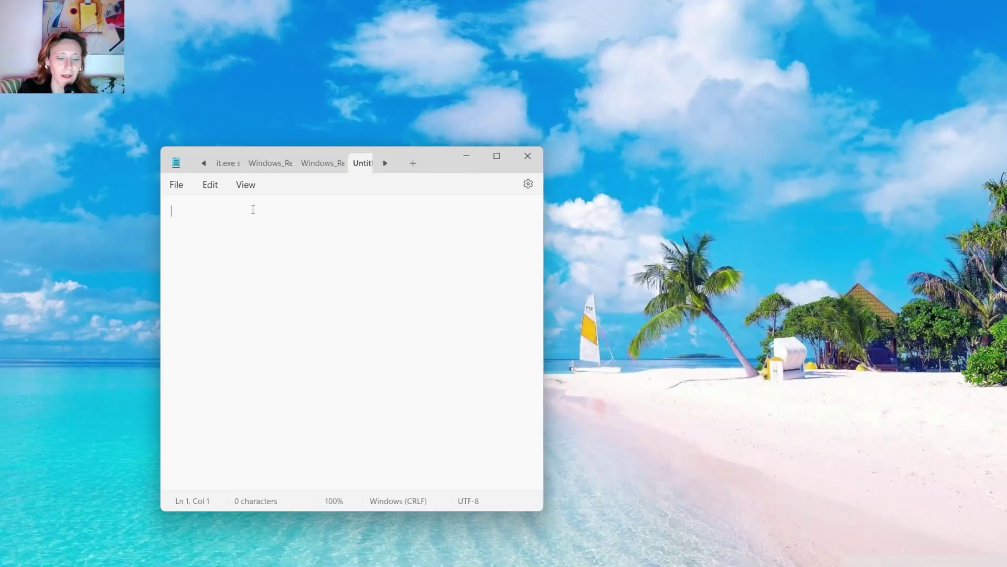
{"action": "type", "text": "Windows Registry Editor Version 5.00  [HKEY_CURRENT_USER\\Software\\Microsoft\\Windows\\Shell\\Copilot\\BingChat] \"IsUserEligible\"=dword:00000001"}
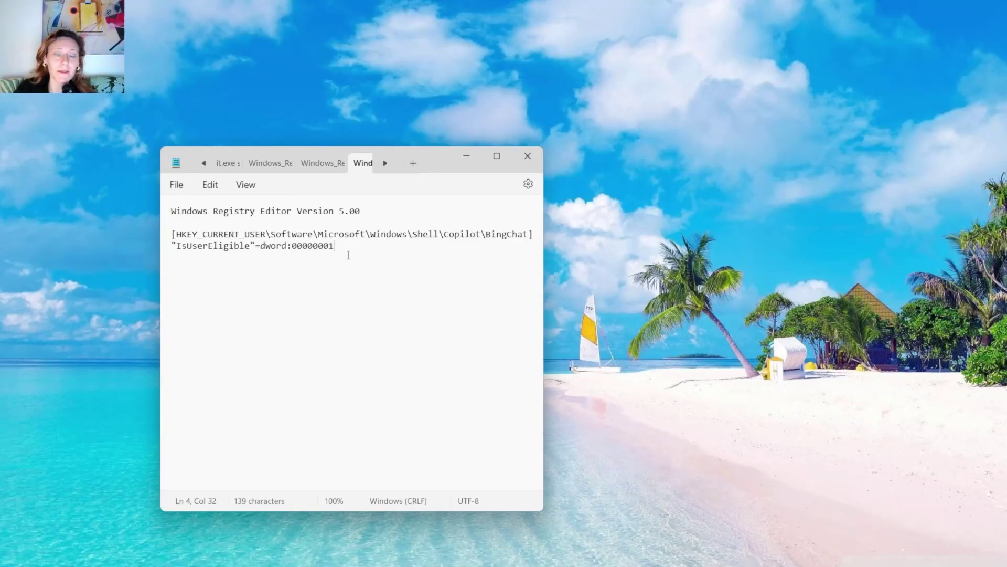
{"action": "left_click_drag", "start_coordinate": [352, 243], "coordinate": [127, 197]}
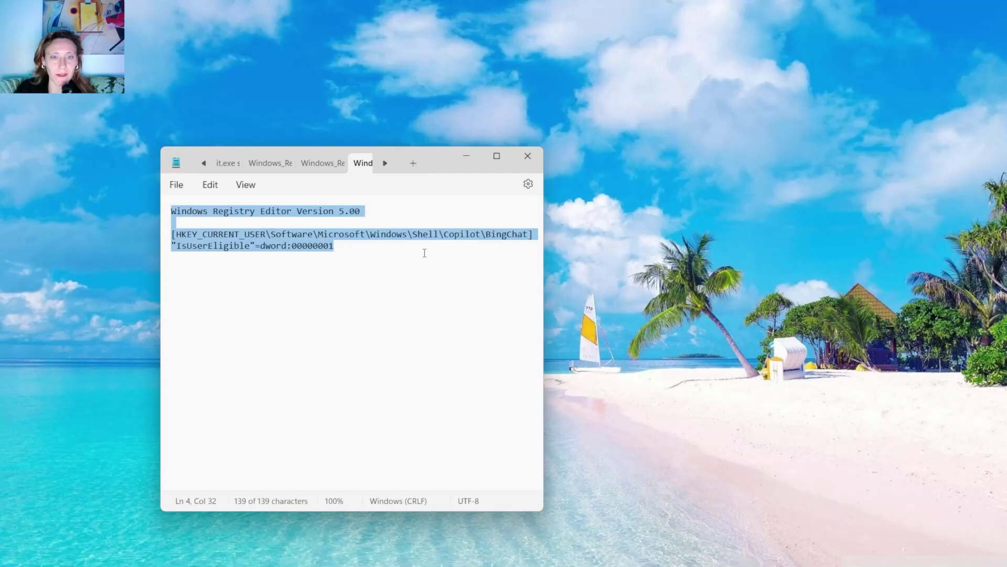
{"action": "left_click", "coordinate": [424, 253]}
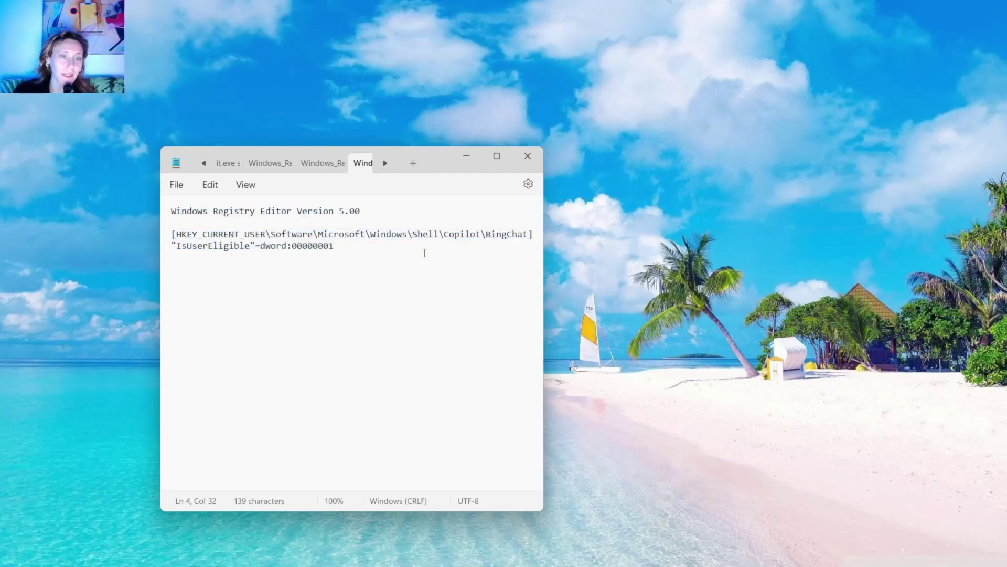
{"action": "key", "text": "Return"}
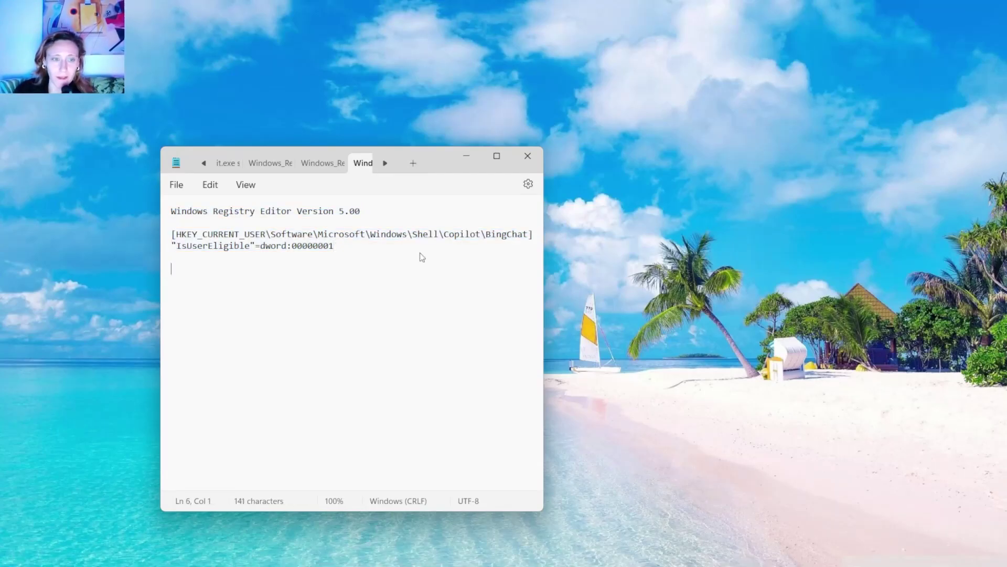
- Start a Save As into the Desktop folder with the file name REG_Copilot
{"action": "left_click", "coordinate": [177, 186]}
{"action": "left_click", "coordinate": [207, 294]}
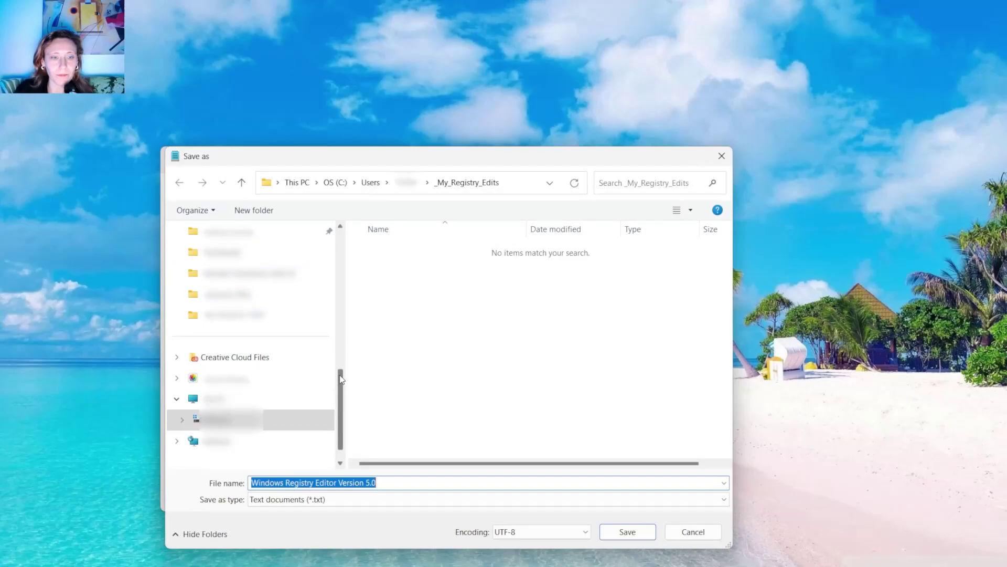
{"action": "left_click_drag", "start_coordinate": [341, 379], "coordinate": [340, 240]}
{"action": "left_click", "coordinate": [246, 362]}
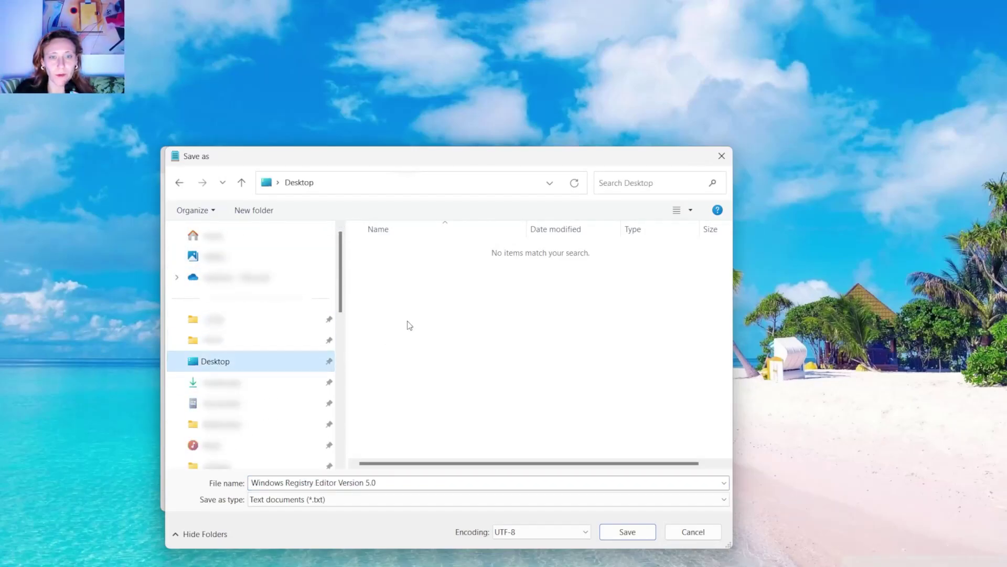
{"action": "left_click", "coordinate": [385, 482]}
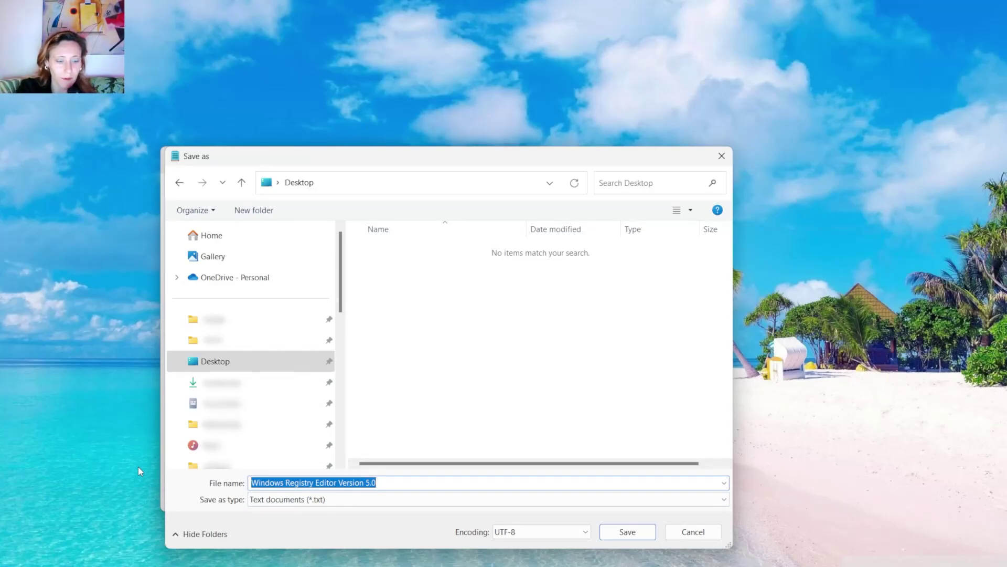
{"action": "type", "text": "REG"}
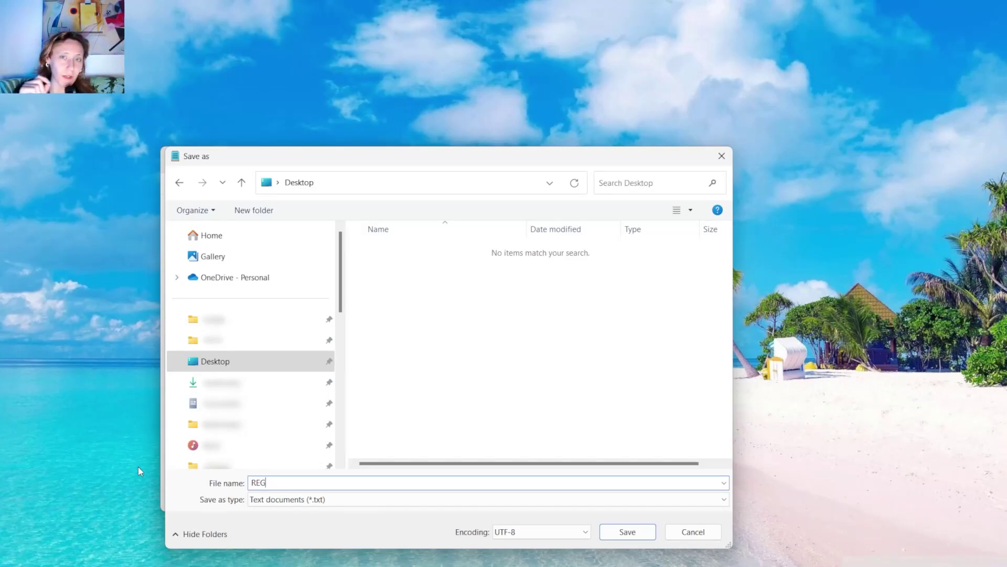
{"action": "type", "text": "_"}
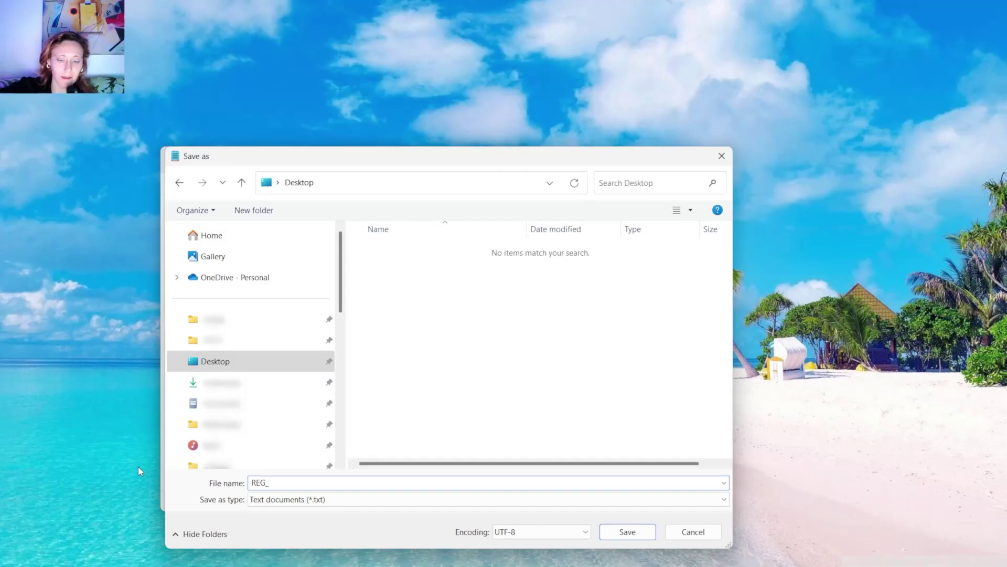
{"action": "type", "text": "Copilot"}
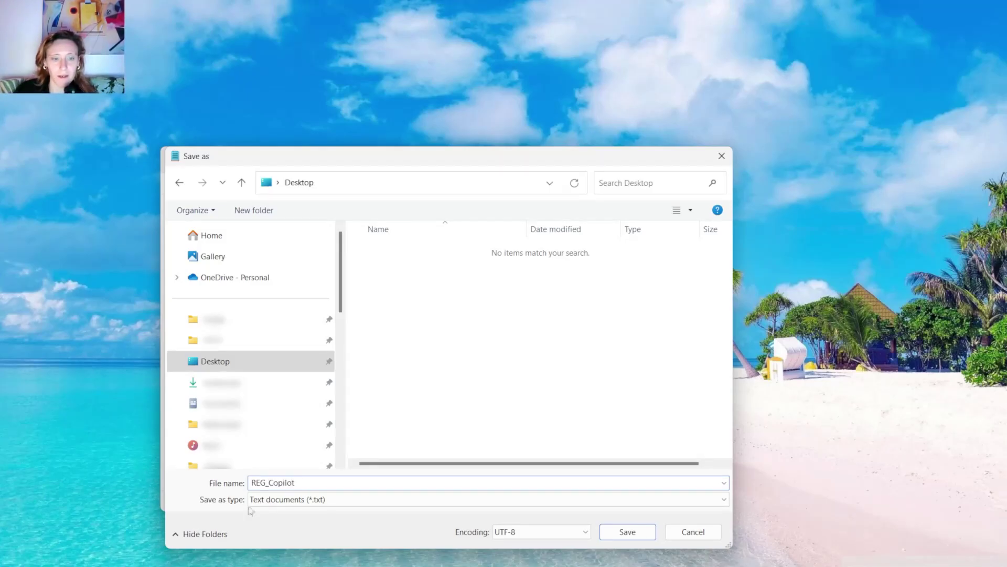
- Set the type to All files, save as REG_Copilot.reg, and minimise Notepad
{"action": "left_click", "coordinate": [288, 500]}
{"action": "left_click", "coordinate": [283, 524]}
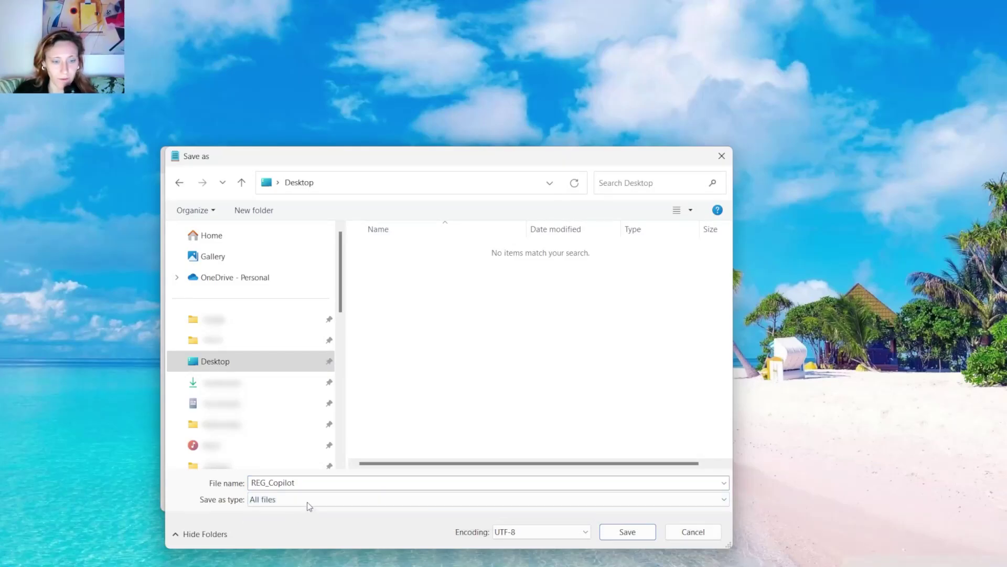
{"action": "left_click", "coordinate": [330, 484]}
{"action": "left_click", "coordinate": [331, 484]}
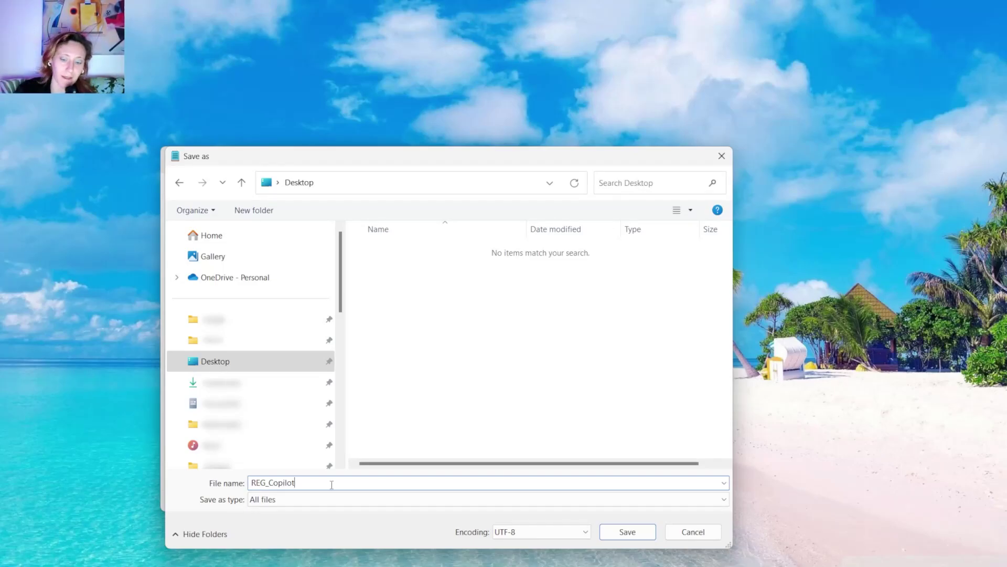
{"action": "type", "text": ".reg"}
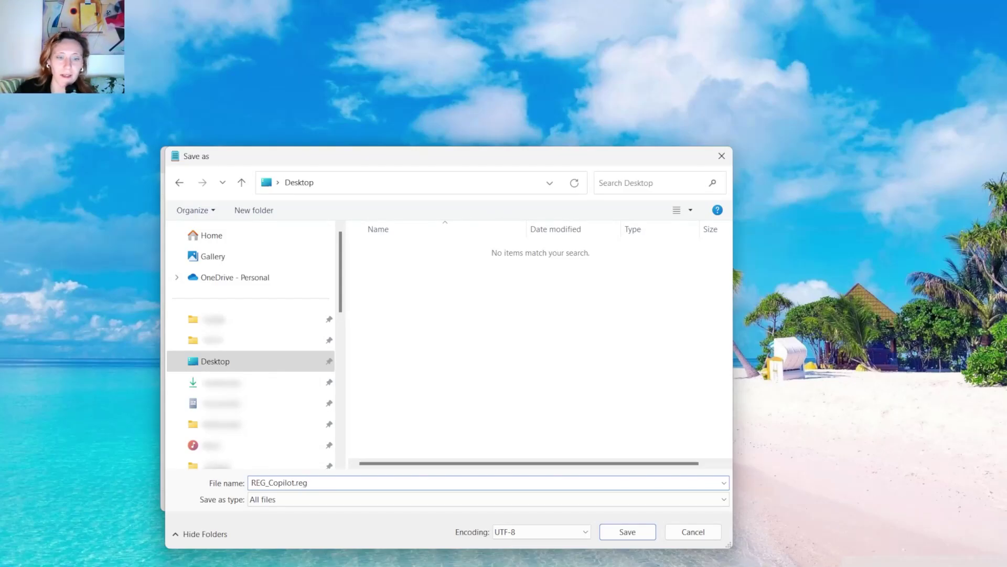
{"action": "left_click", "coordinate": [627, 531]}
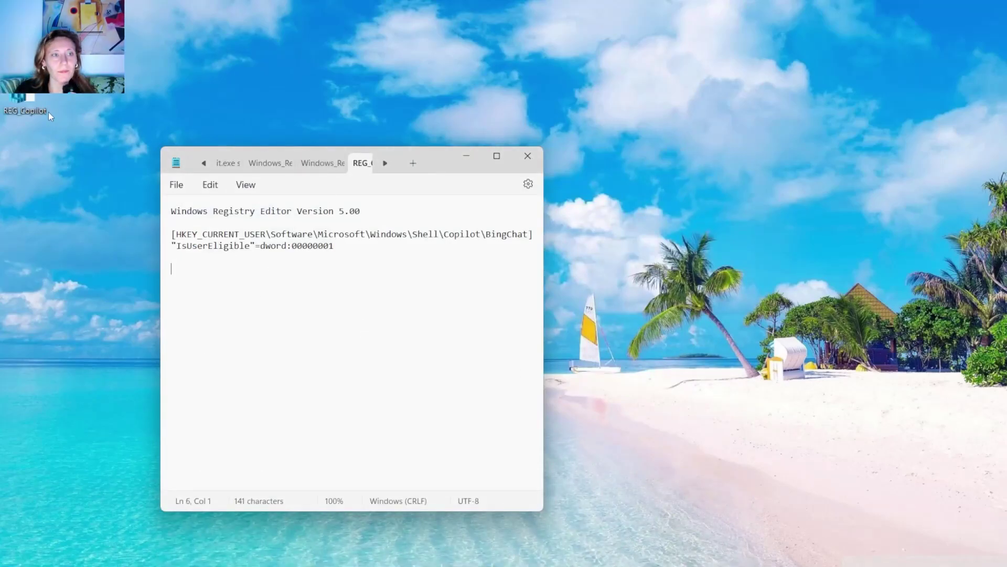
{"action": "left_click", "coordinate": [33, 99]}
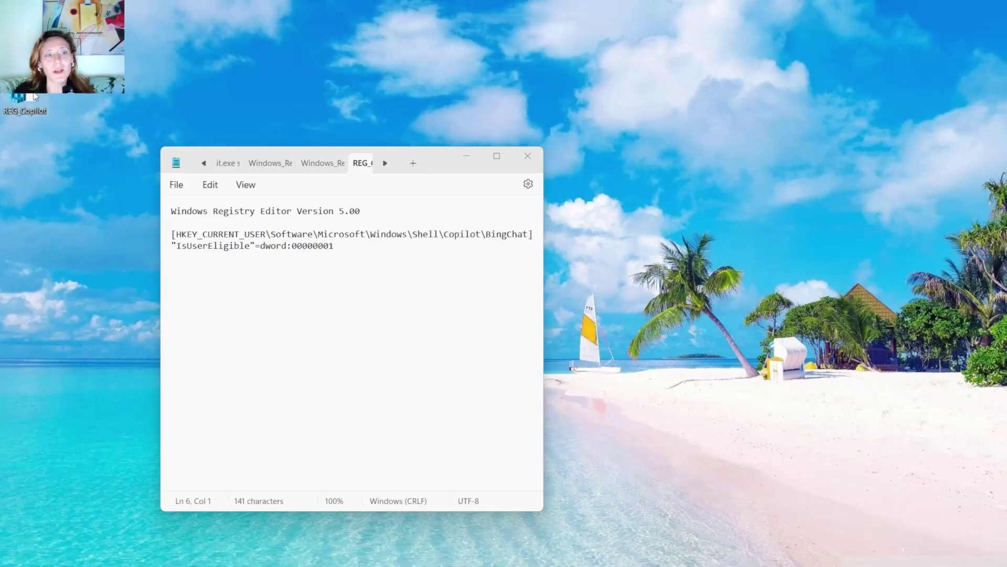
{"action": "left_click", "coordinate": [466, 157]}
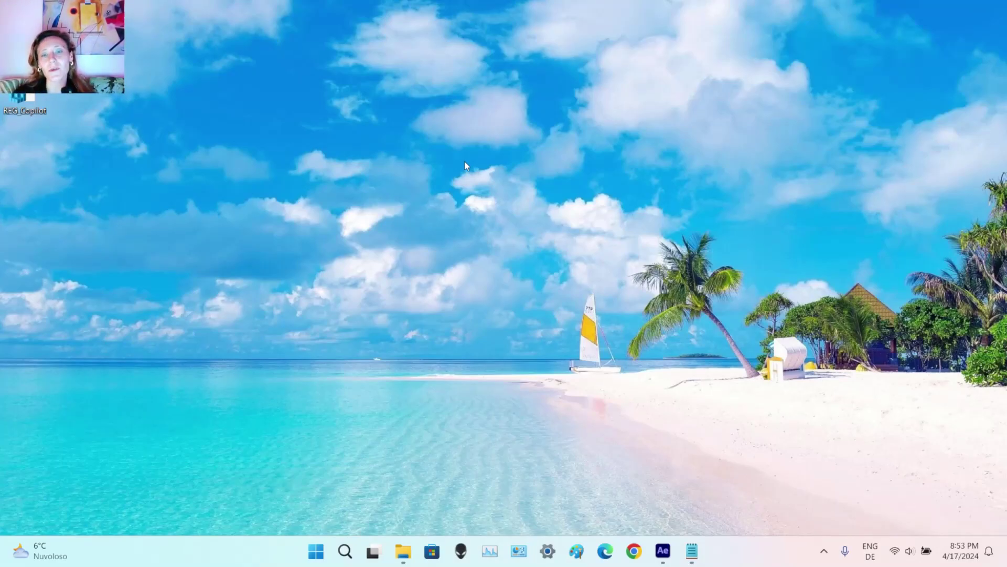
- Check in Taskbar settings that Copilot in Windows (preview) is On, then minimise Settings
{"action": "right_click", "coordinate": [763, 546]}
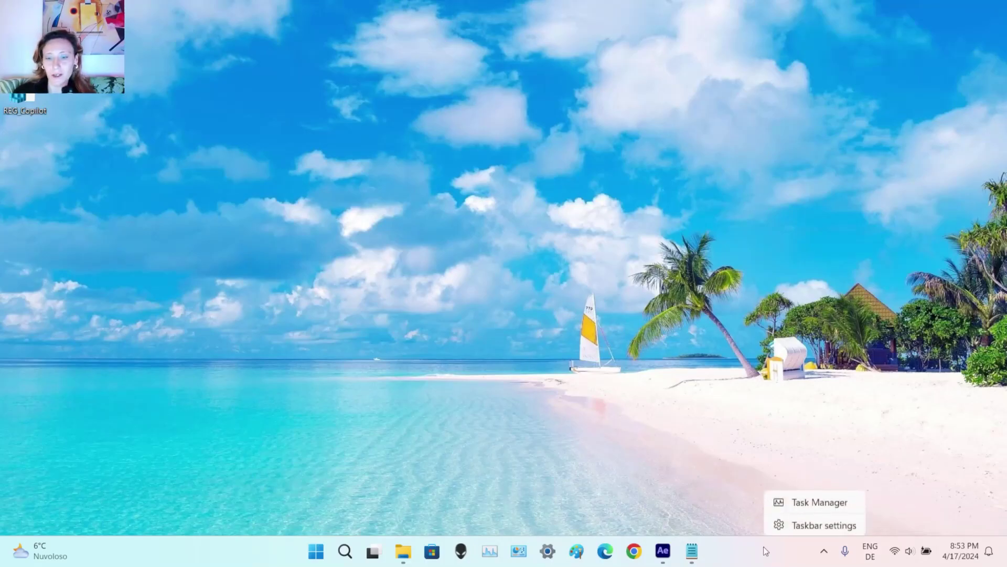
{"action": "left_click", "coordinate": [791, 527]}
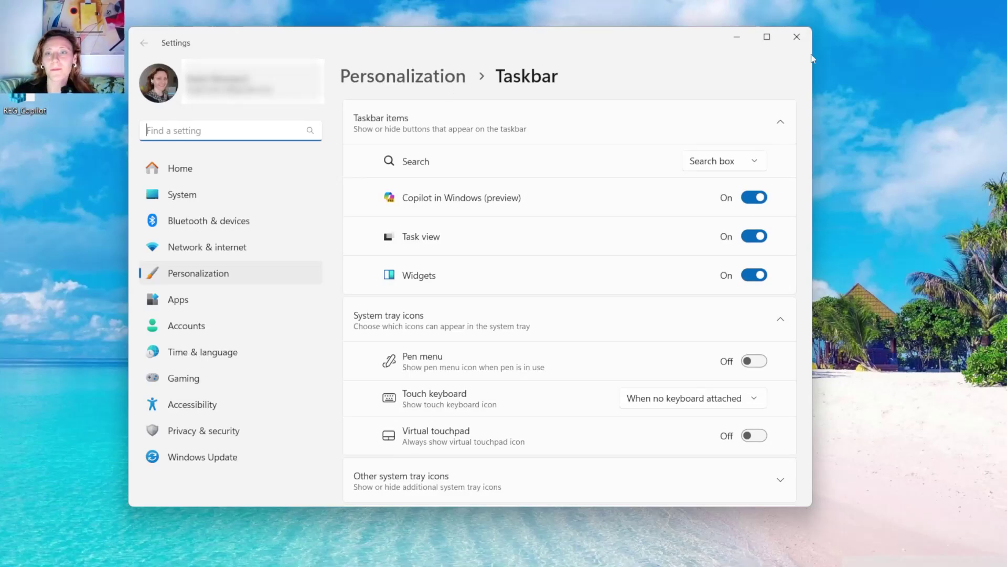
{"action": "left_click", "coordinate": [742, 37]}
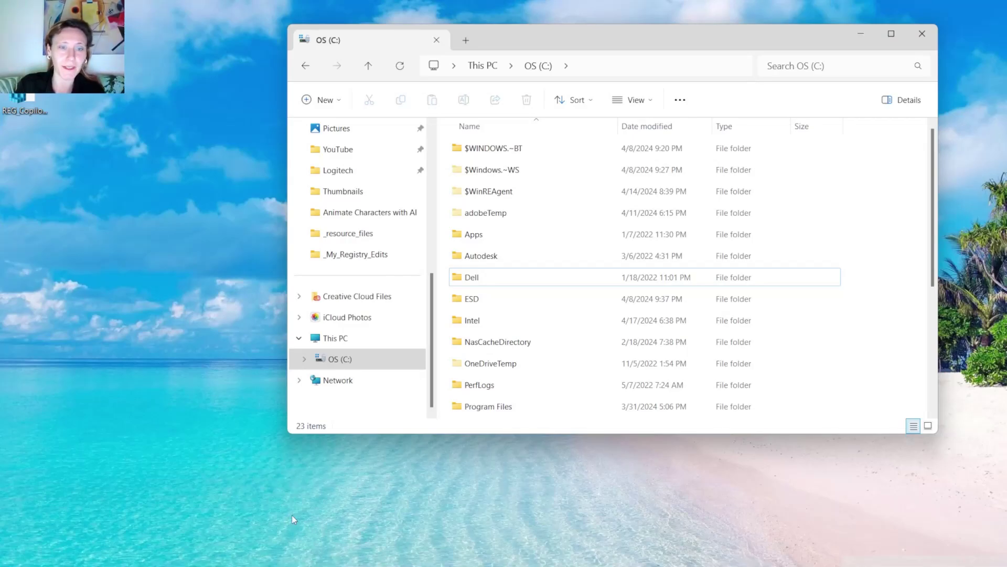
- Create a new folder named Copilot in the root of the C: drive
{"action": "mouse_move", "coordinate": [412, 558]}
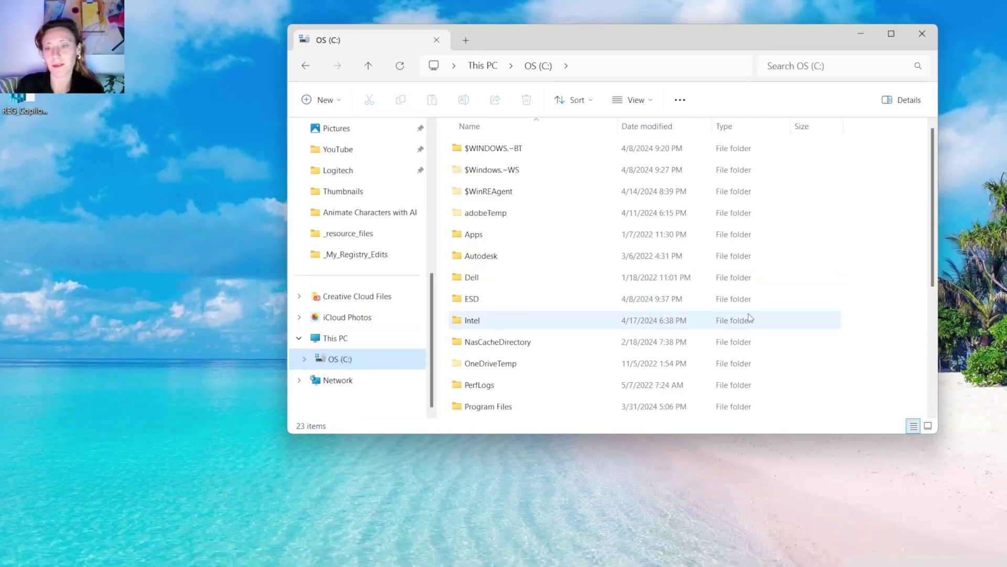
{"action": "left_click", "coordinate": [875, 341]}
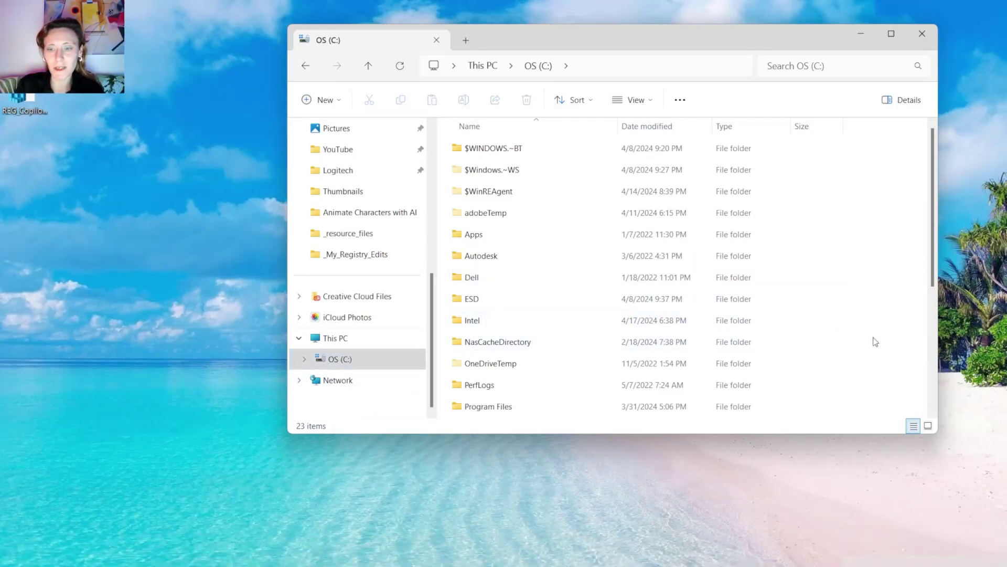
{"action": "right_click", "coordinate": [875, 342]}
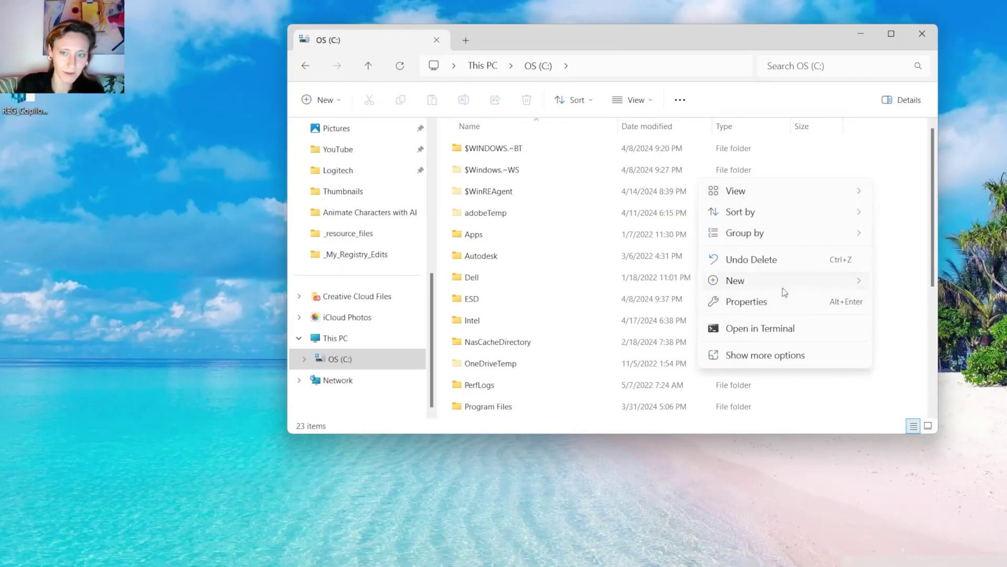
{"action": "left_click", "coordinate": [873, 292]}
{"action": "right_click", "coordinate": [846, 293]}
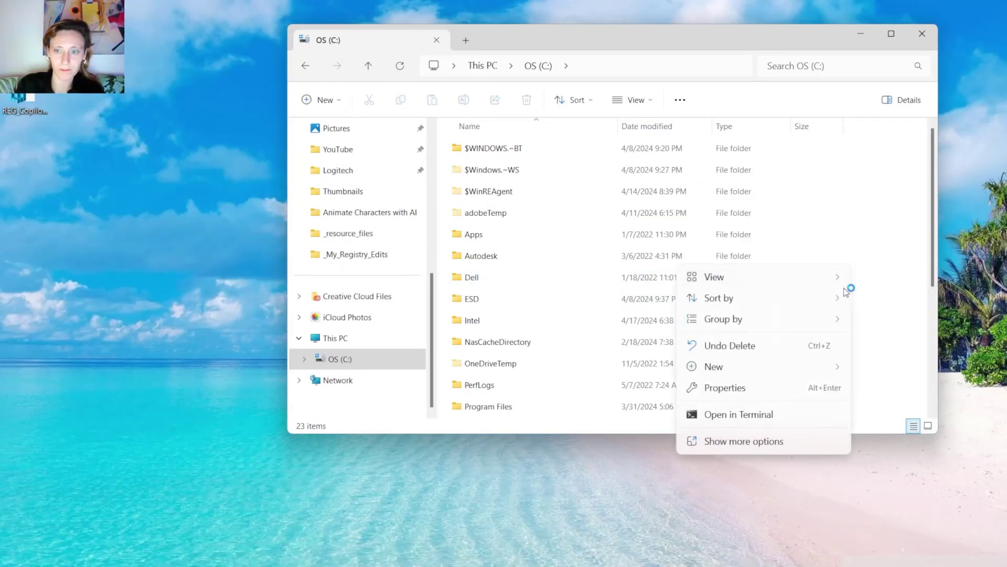
{"action": "mouse_move", "coordinate": [784, 366]}
{"action": "left_click", "coordinate": [898, 371]}
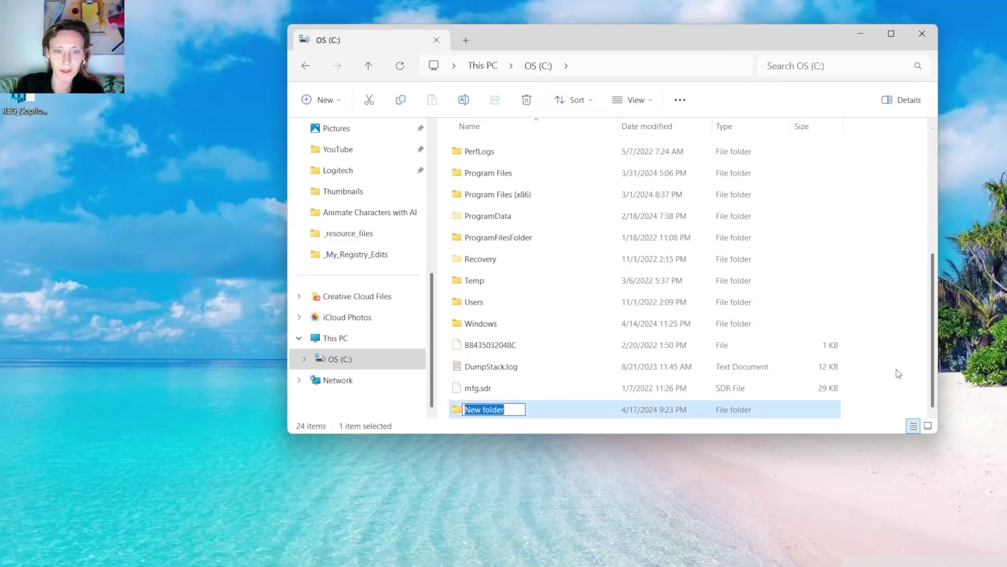
{"action": "type", "text": "C"}
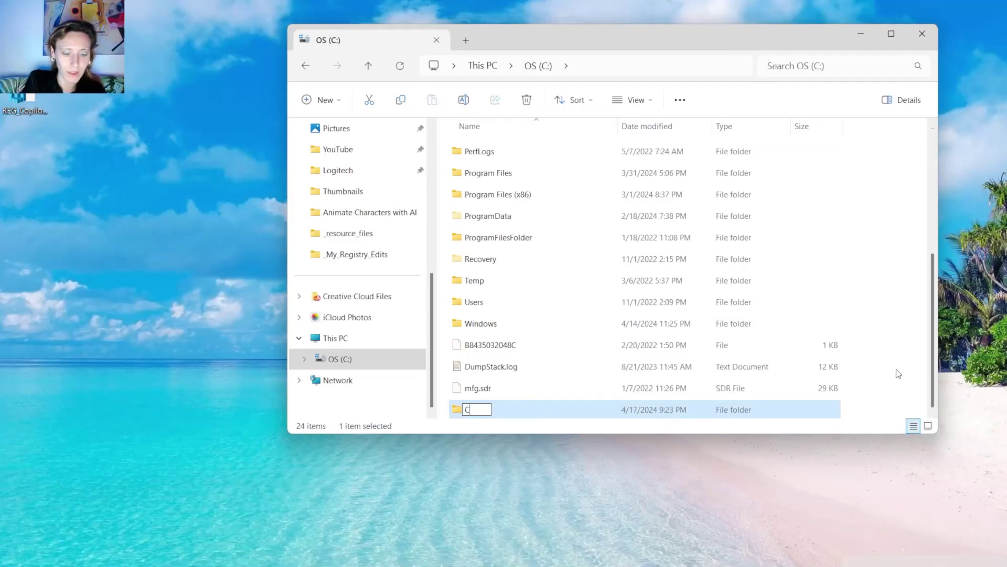
{"action": "type", "text": "opilot"}
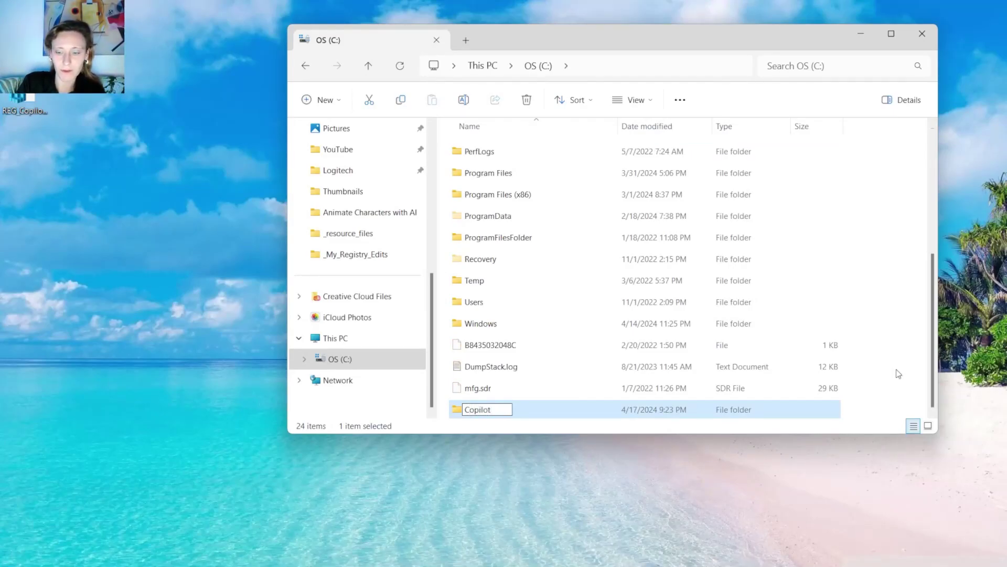
{"action": "key", "text": "Return"}
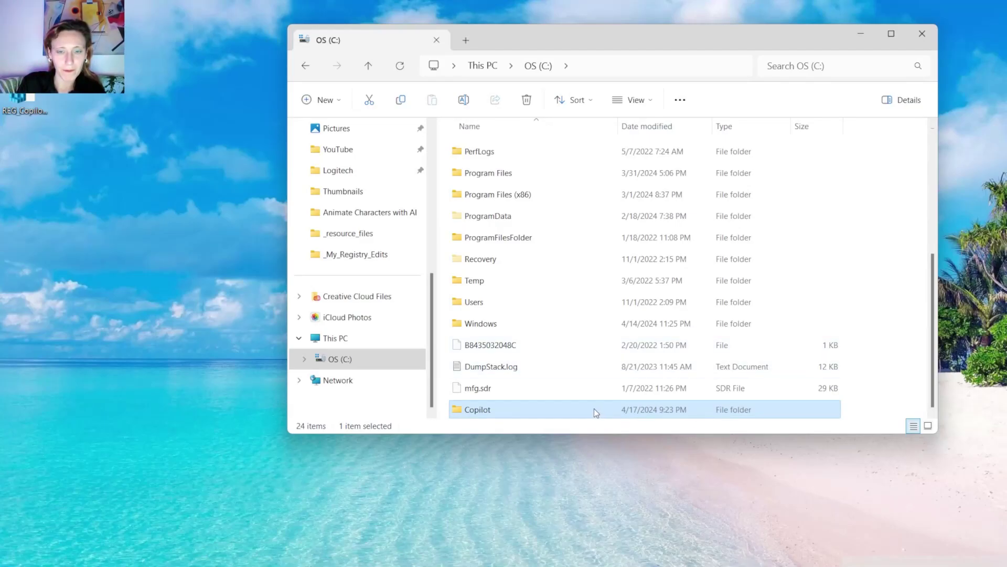
- Move REG_Copilot.reg from the desktop into the new C:\Copilot folder
{"action": "double_click", "coordinate": [532, 410]}
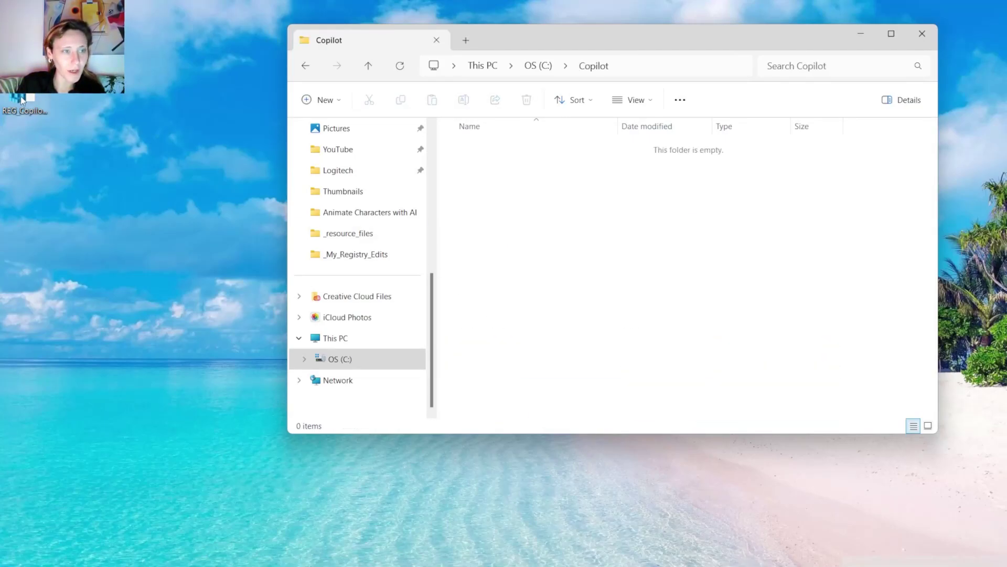
{"action": "left_click_drag", "start_coordinate": [21, 99], "coordinate": [470, 198]}
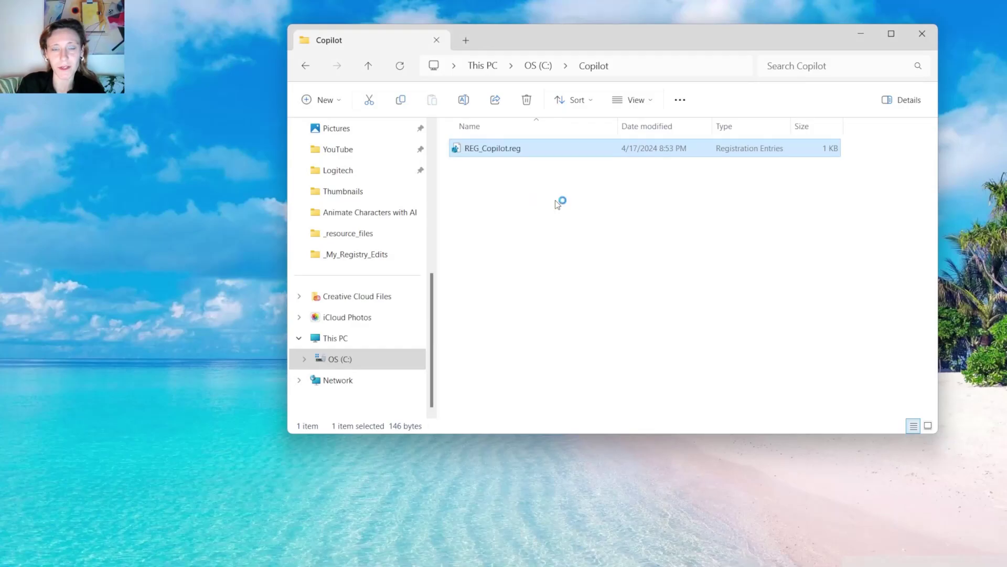
{"action": "left_click", "coordinate": [556, 205]}
{"action": "mouse_move", "coordinate": [320, 564]}
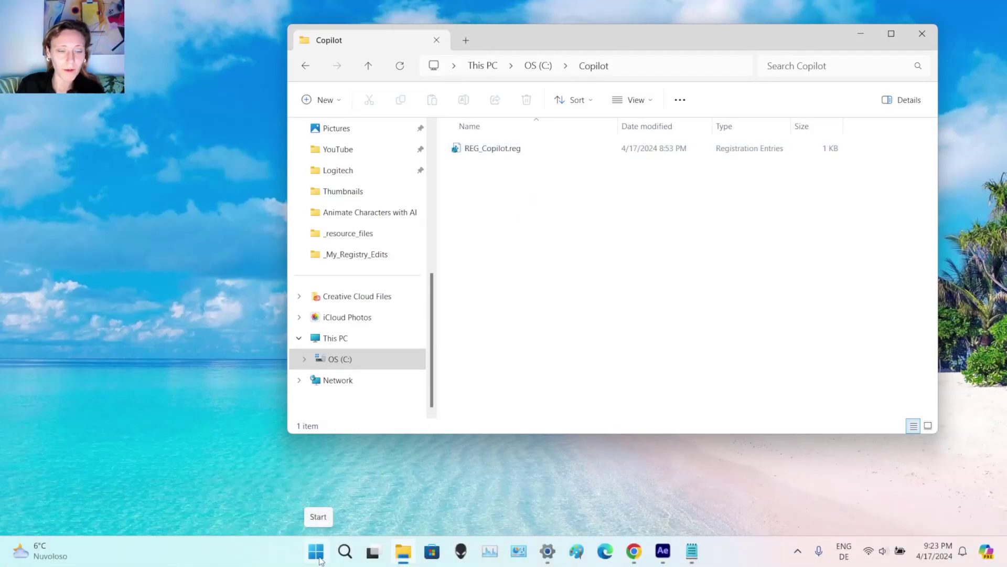
- Open a new Notepad note and paste regedit.exe /s C:\REG_Copilot.reg
{"action": "left_click", "coordinate": [317, 552]}
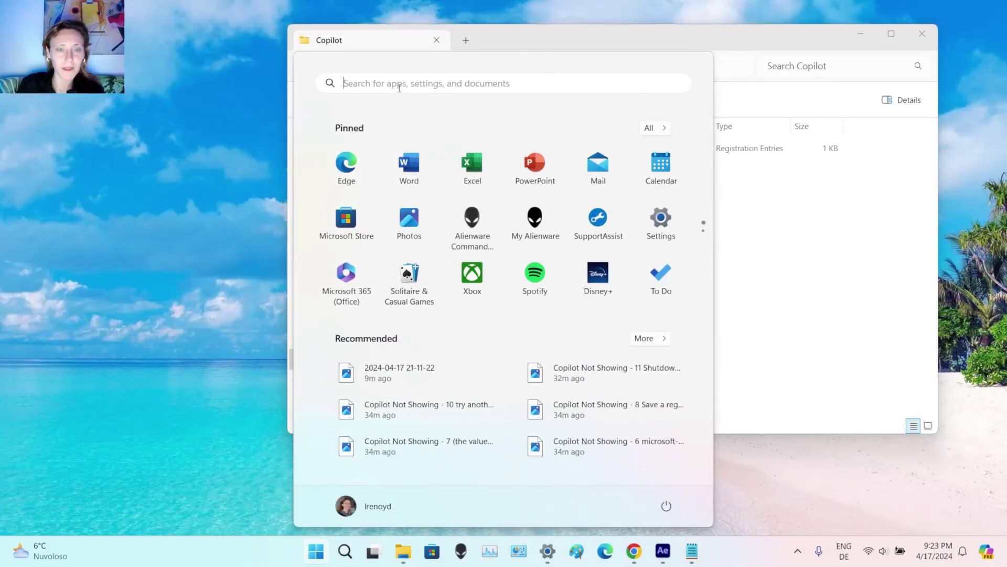
{"action": "type", "text": "not"}
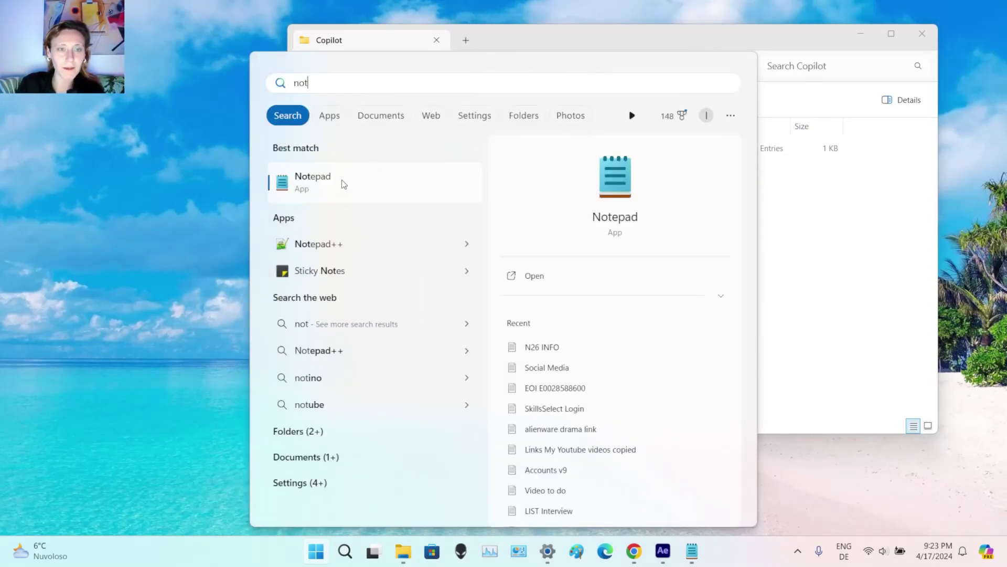
{"action": "left_click", "coordinate": [315, 182]}
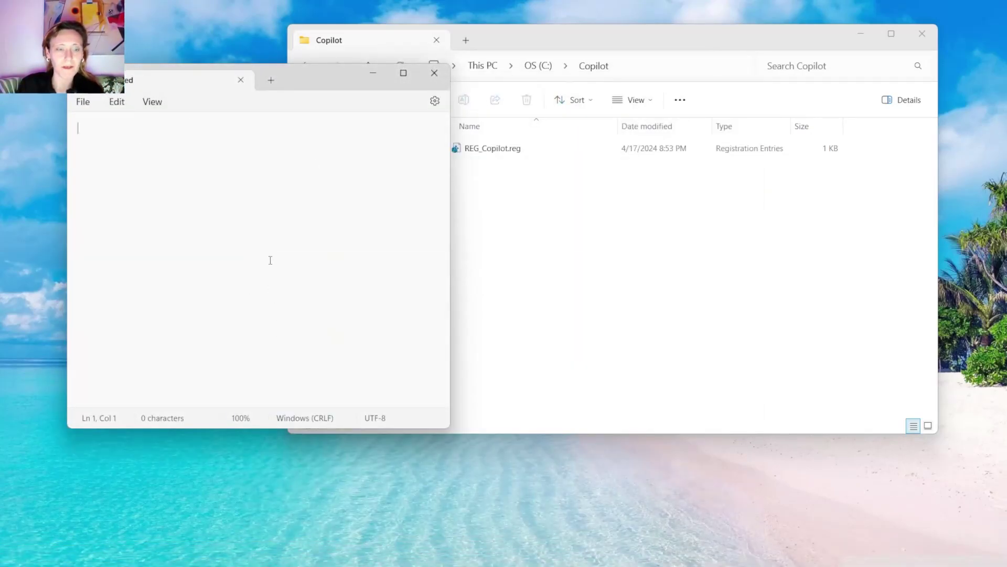
{"action": "type", "text": "regedit.exe /s C:\\REG_Copilot.reg"}
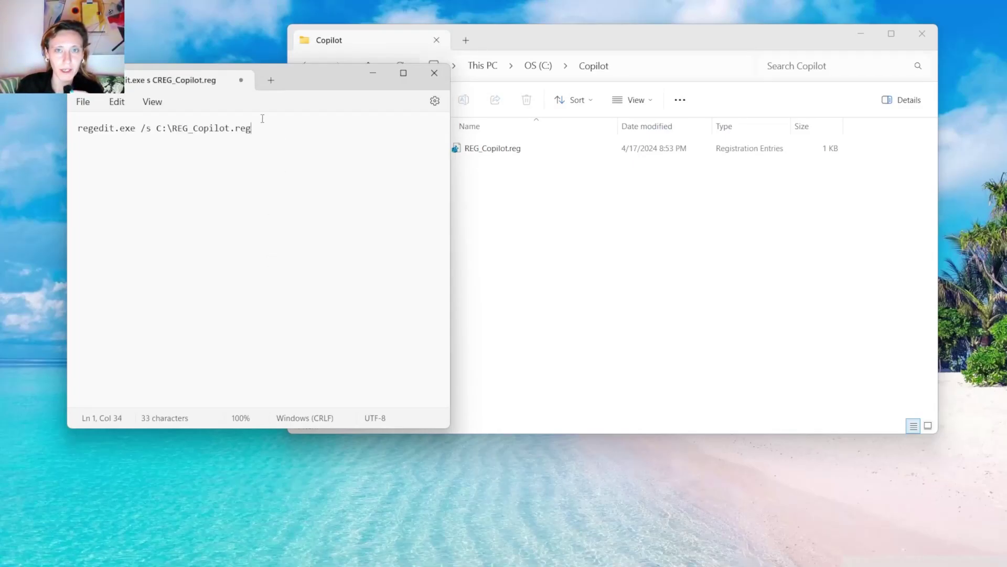
{"action": "key", "text": "ctrl+a"}
{"action": "left_click", "coordinate": [140, 171]}
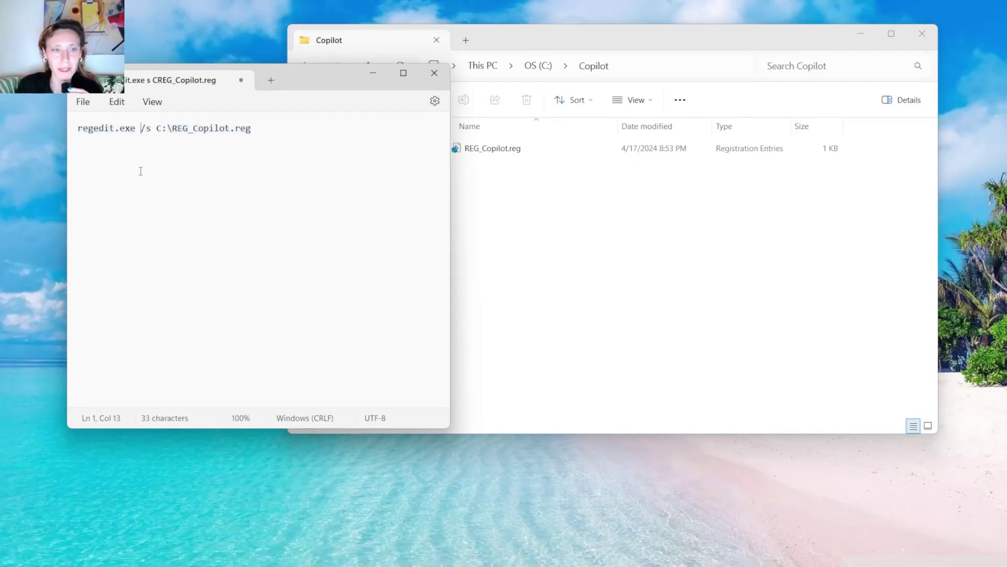
- Highlight regedit.exe, the /s switch and the file path, comparing with the Copilot folder
{"action": "left_click_drag", "start_coordinate": [135, 128], "coordinate": [56, 131]}
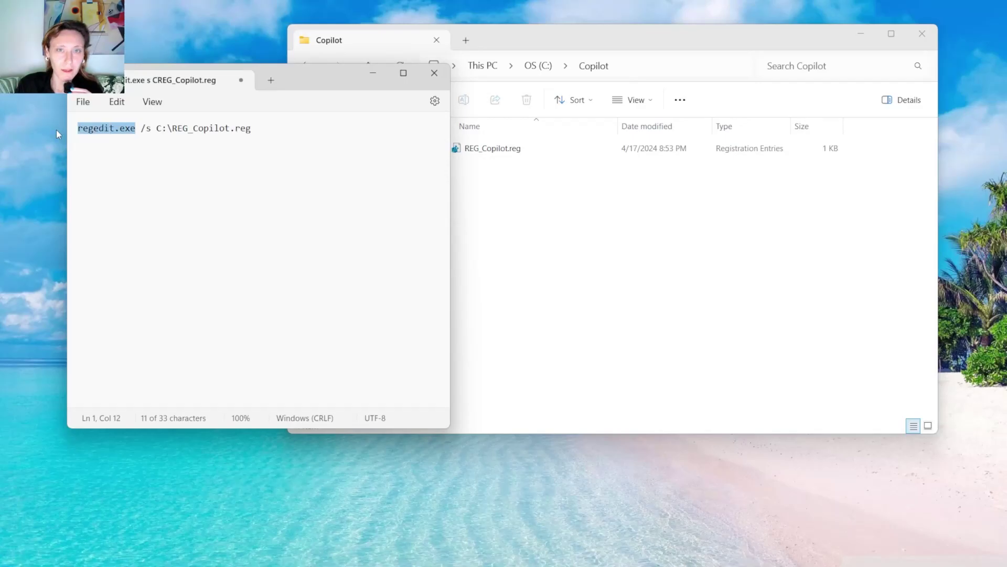
{"action": "left_click_drag", "start_coordinate": [141, 128], "coordinate": [151, 128]}
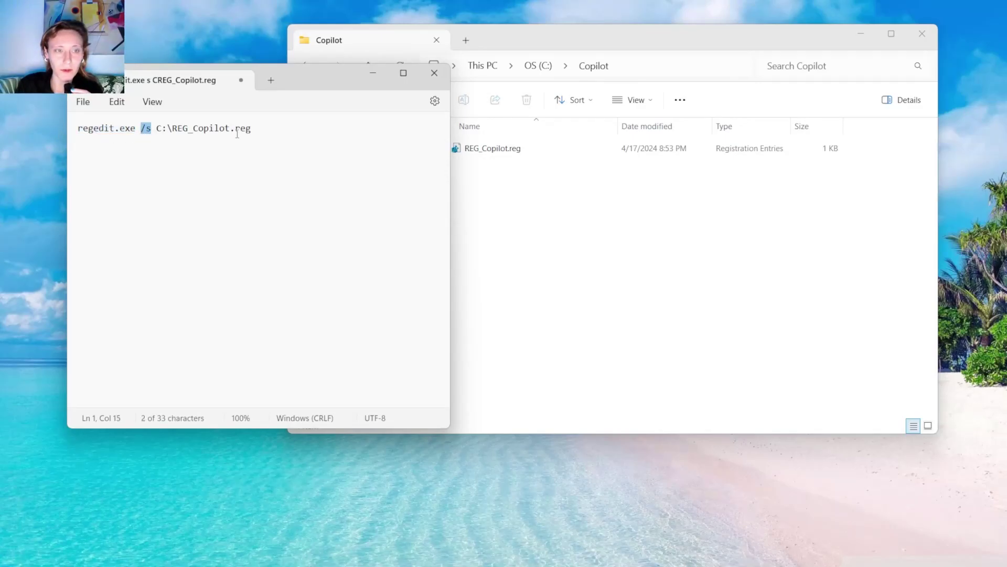
{"action": "left_click_drag", "start_coordinate": [252, 130], "coordinate": [158, 131]}
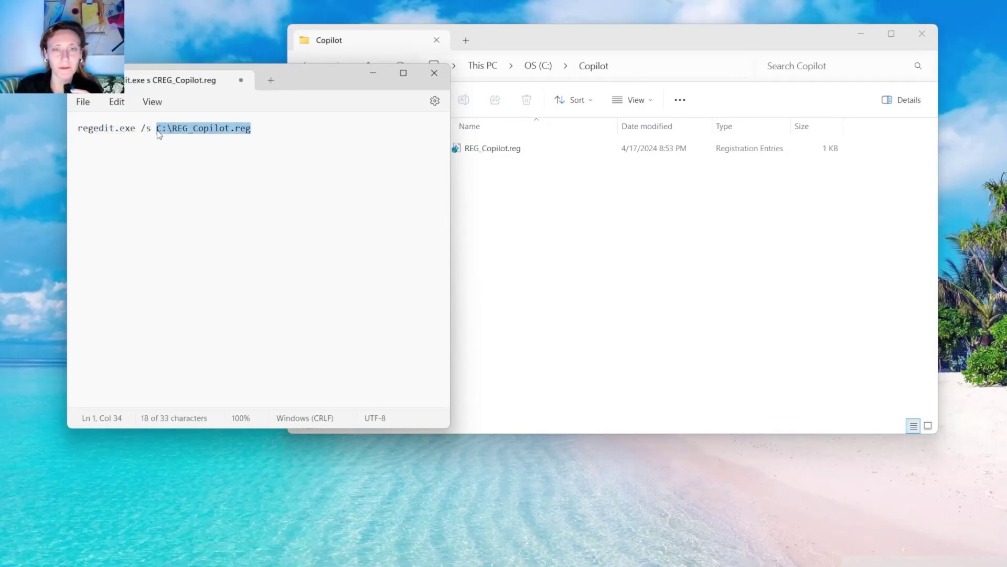
{"action": "left_click", "coordinate": [558, 198]}
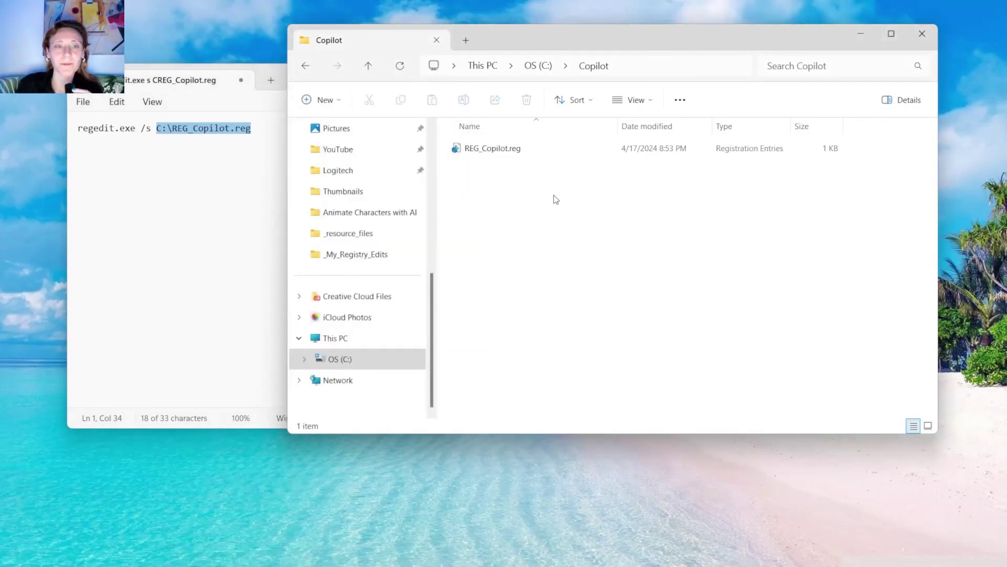
{"action": "left_click", "coordinate": [243, 175]}
{"action": "left_click", "coordinate": [611, 191]}
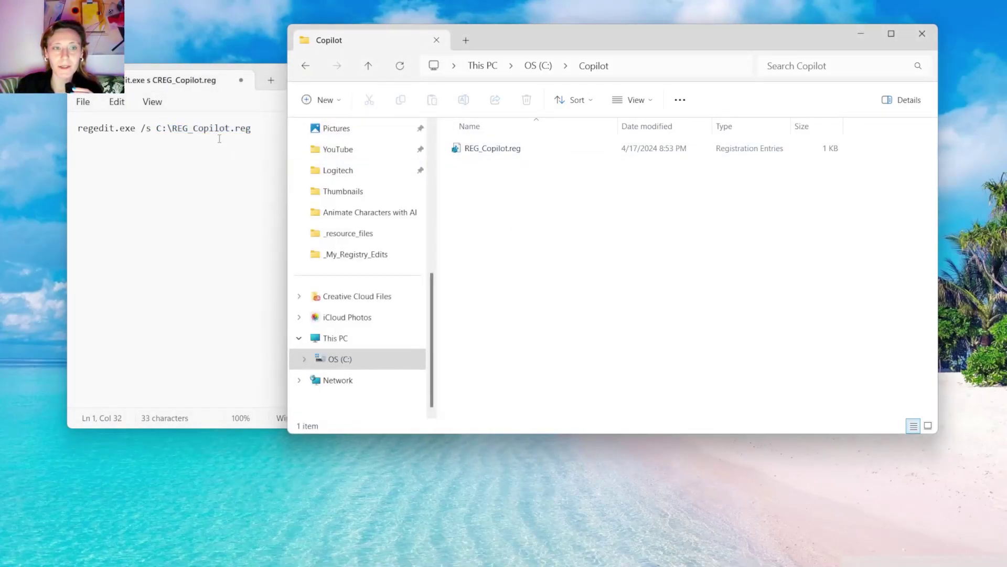
{"action": "left_click", "coordinate": [204, 131]}
{"action": "left_click_drag", "start_coordinate": [158, 129], "coordinate": [254, 129]}
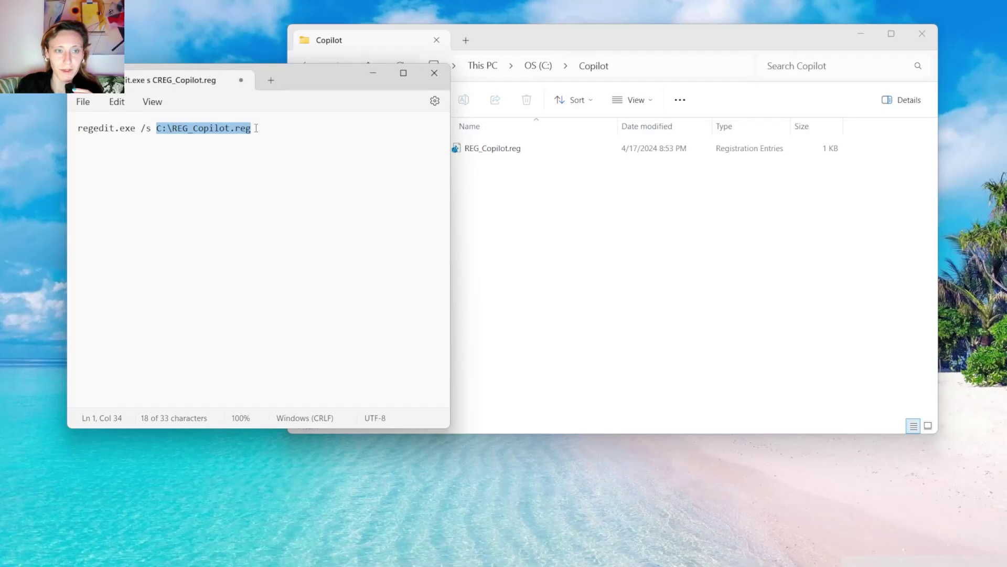
- Replace C:\ with C:\Copilot\ so the path reads C:\Copilot\REG_Copilot.reg
{"action": "left_click", "coordinate": [631, 230]}
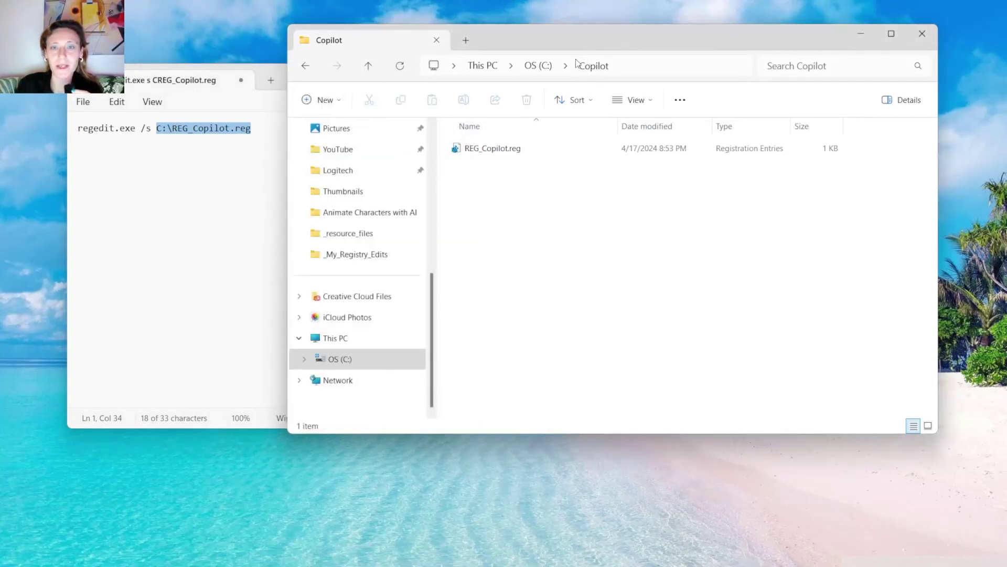
{"action": "left_click", "coordinate": [634, 71]}
{"action": "key", "text": "ctrl+c"}
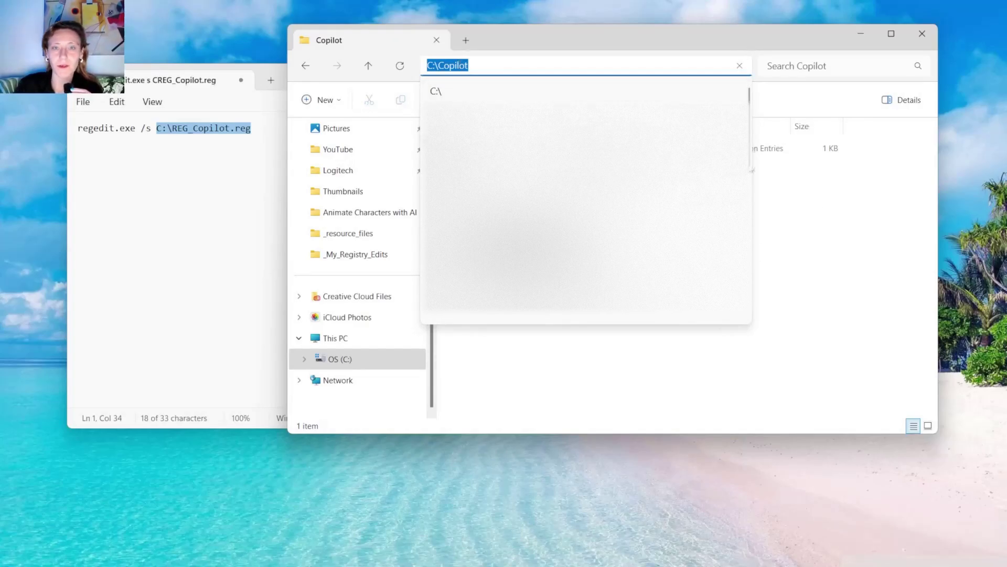
{"action": "left_click", "coordinate": [849, 238]}
{"action": "left_click", "coordinate": [248, 129]}
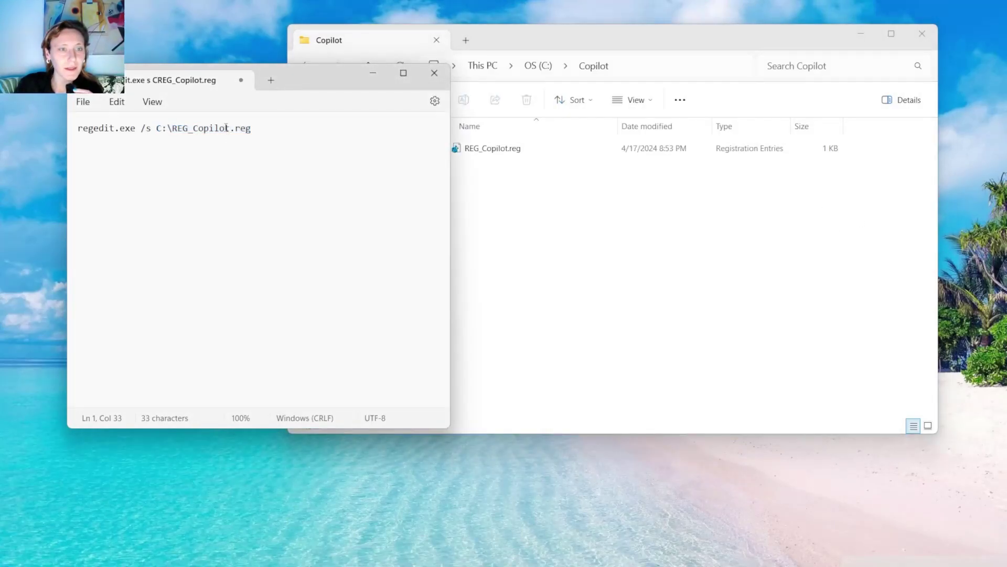
{"action": "left_click_drag", "start_coordinate": [173, 131], "coordinate": [160, 134]}
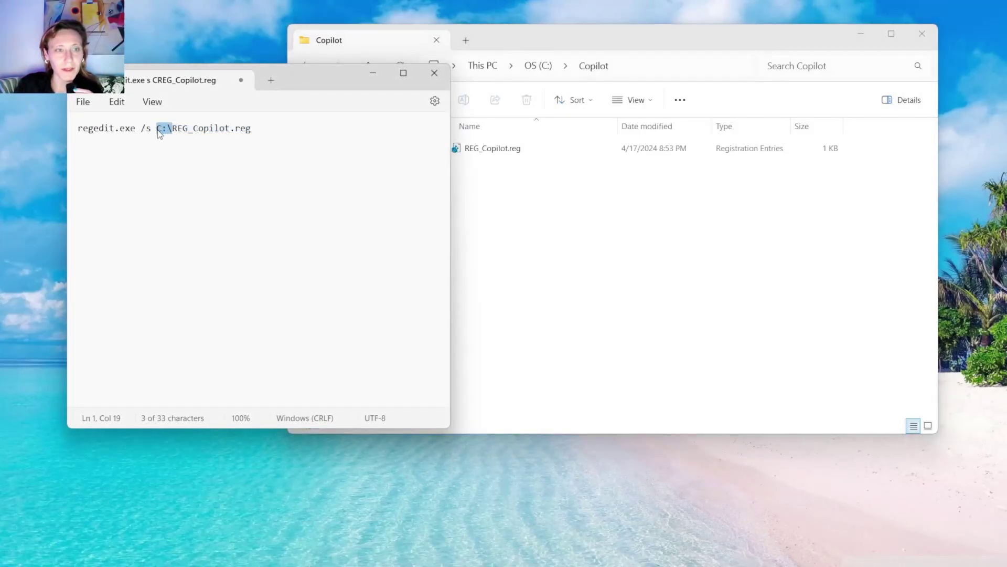
{"action": "key", "text": "ctrl+v"}
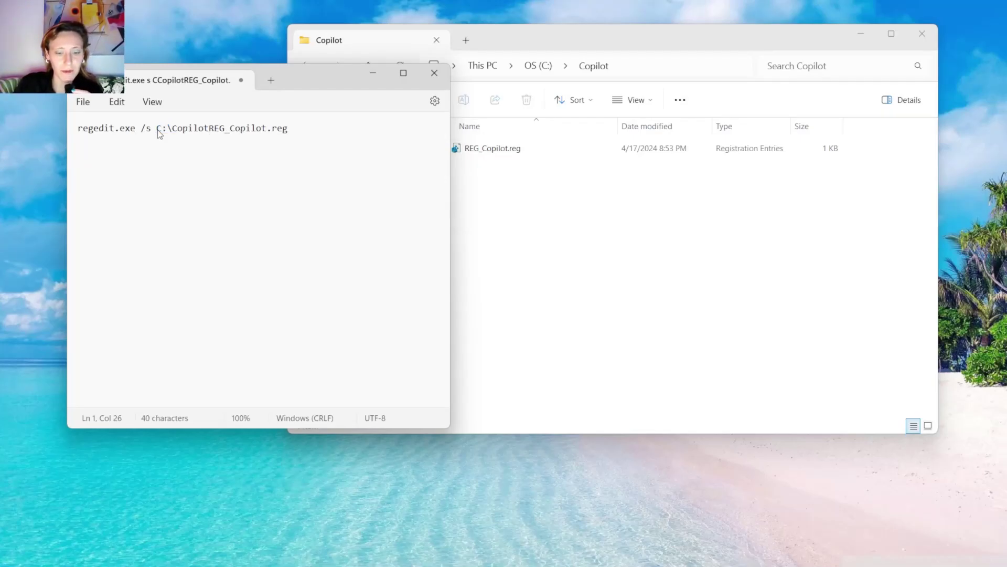
{"action": "type", "text": "\\"}
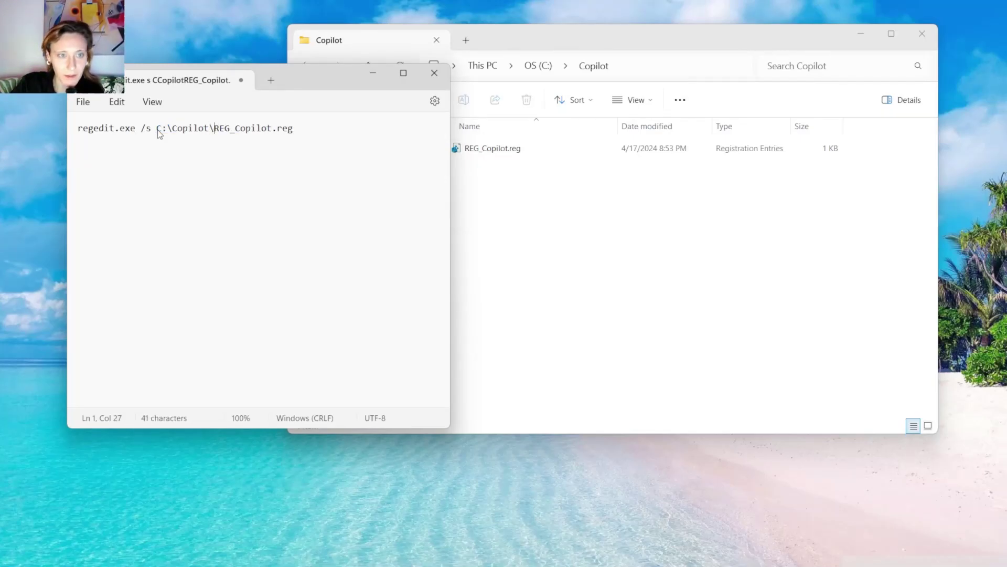
{"action": "left_click_drag", "start_coordinate": [158, 127], "coordinate": [215, 134]}
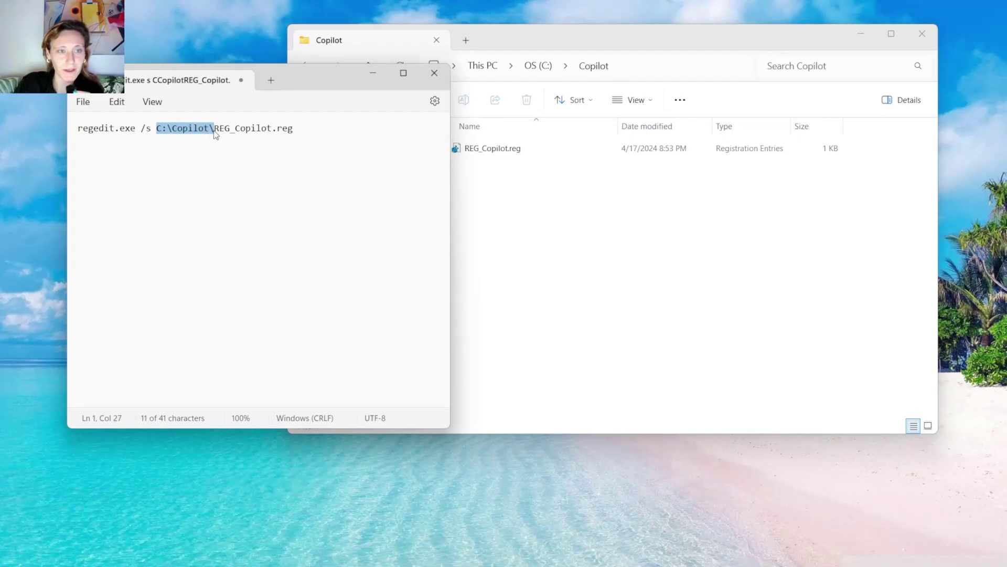
- Recheck the Copilot folder path and REG_Copilot.reg file, then reposition Notepad down-left
{"action": "left_click", "coordinate": [653, 72]}
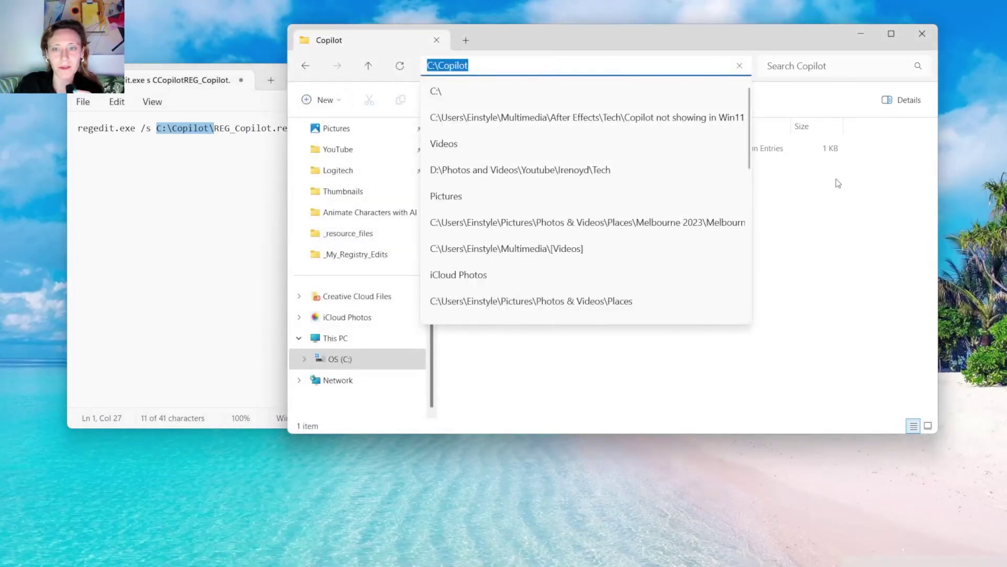
{"action": "left_click", "coordinate": [816, 205]}
{"action": "left_click", "coordinate": [484, 150]}
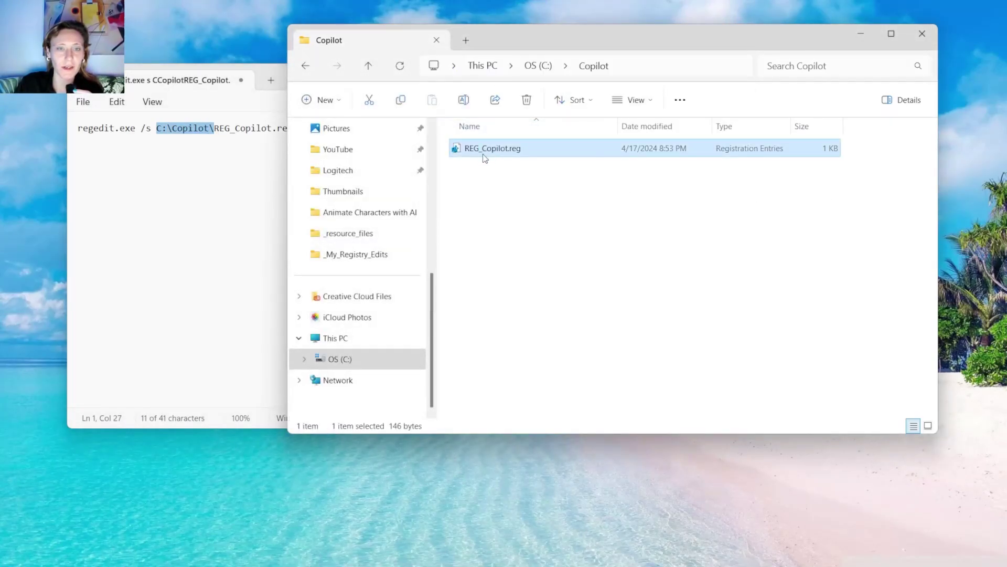
{"action": "left_click", "coordinate": [217, 172]}
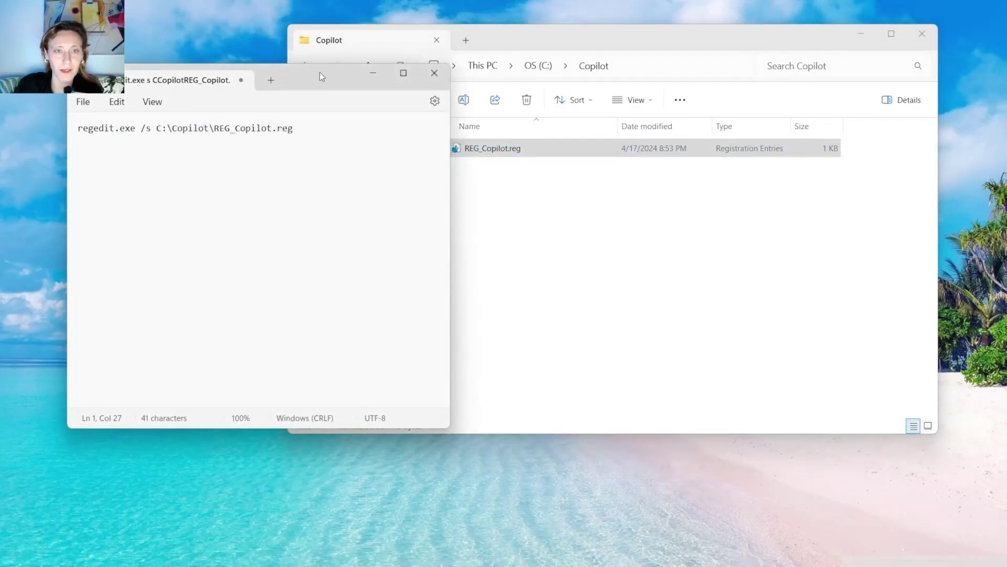
{"action": "left_click_drag", "start_coordinate": [321, 76], "coordinate": [306, 127]}
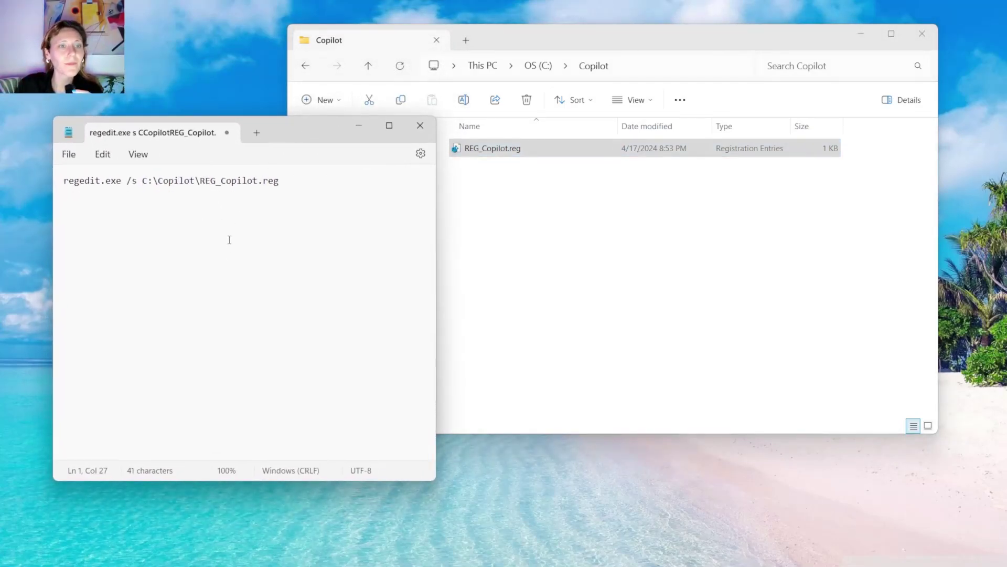
- Start a Save As for the note and choose the C:\Copilot folder
{"action": "left_click", "coordinate": [70, 155]}
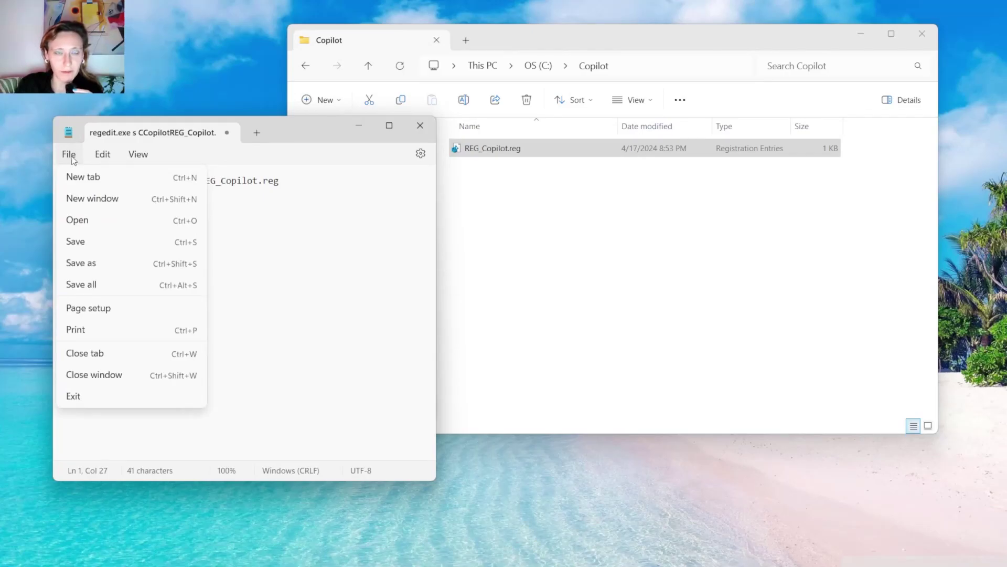
{"action": "left_click", "coordinate": [114, 265]}
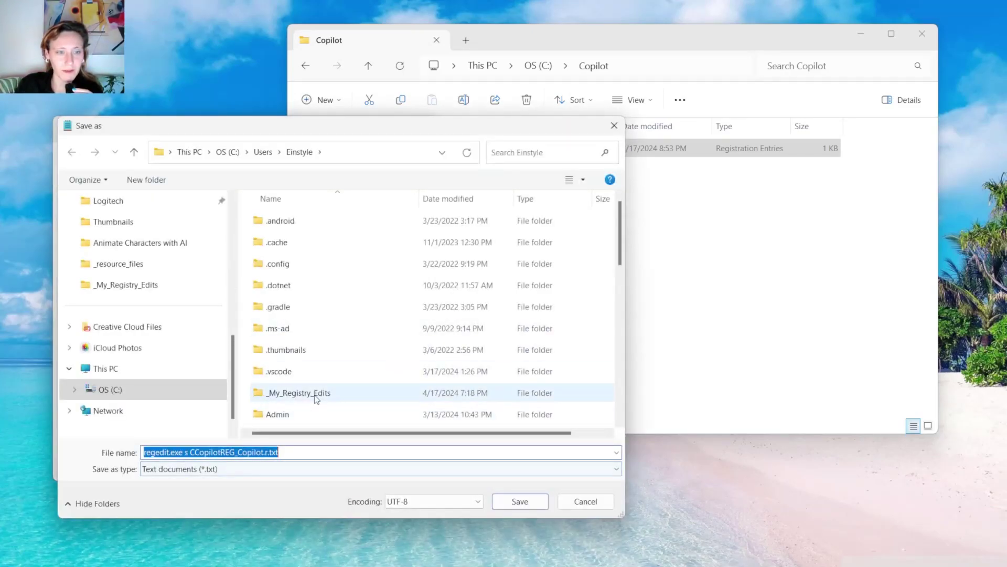
{"action": "scroll", "coordinate": [316, 399], "scroll_direction": "down", "scroll_amount": 4}
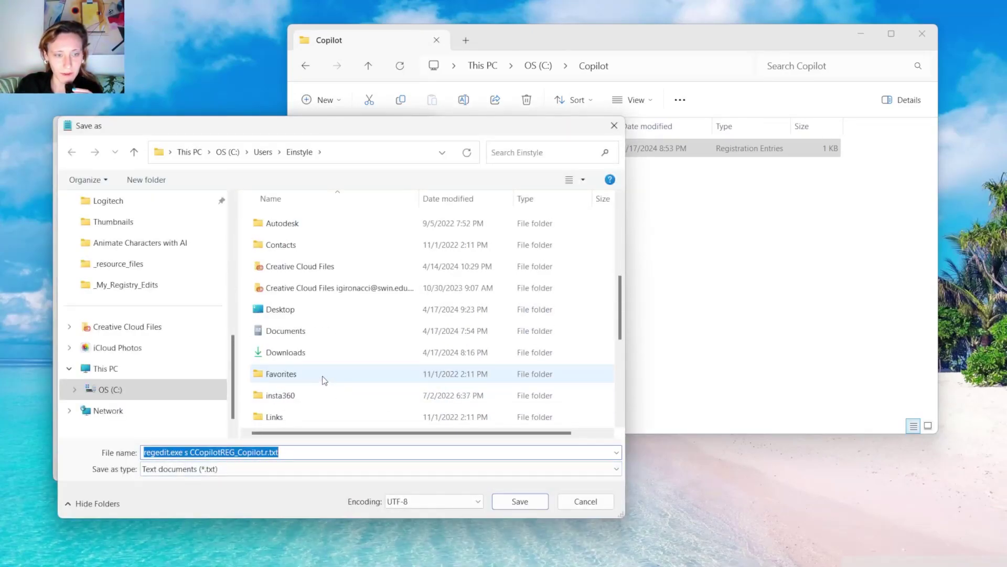
{"action": "left_click", "coordinate": [160, 392]}
{"action": "double_click", "coordinate": [320, 351]}
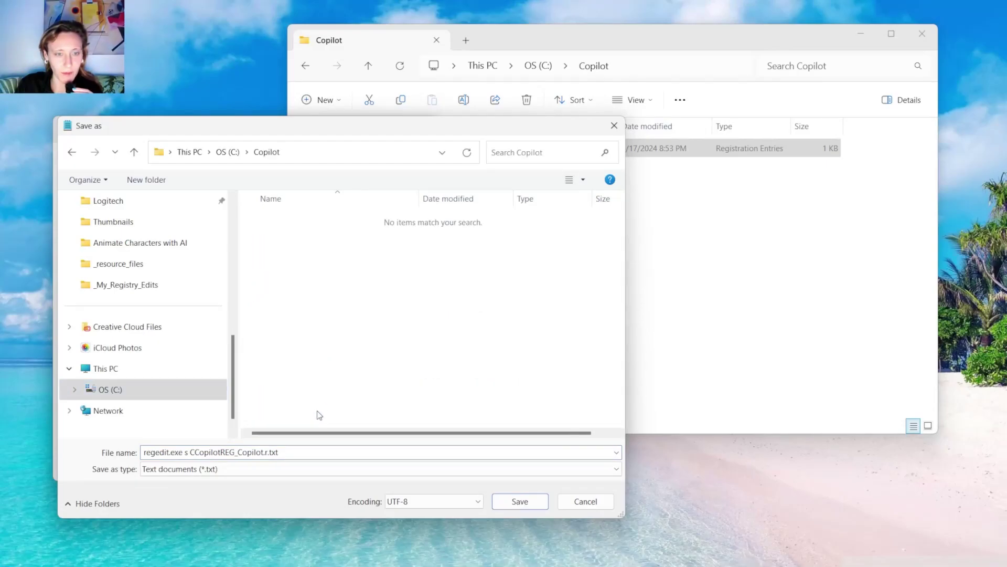
- Set the type to All files and save it as CopilotExecutable.bat
{"action": "key", "text": "ctrl+a"}
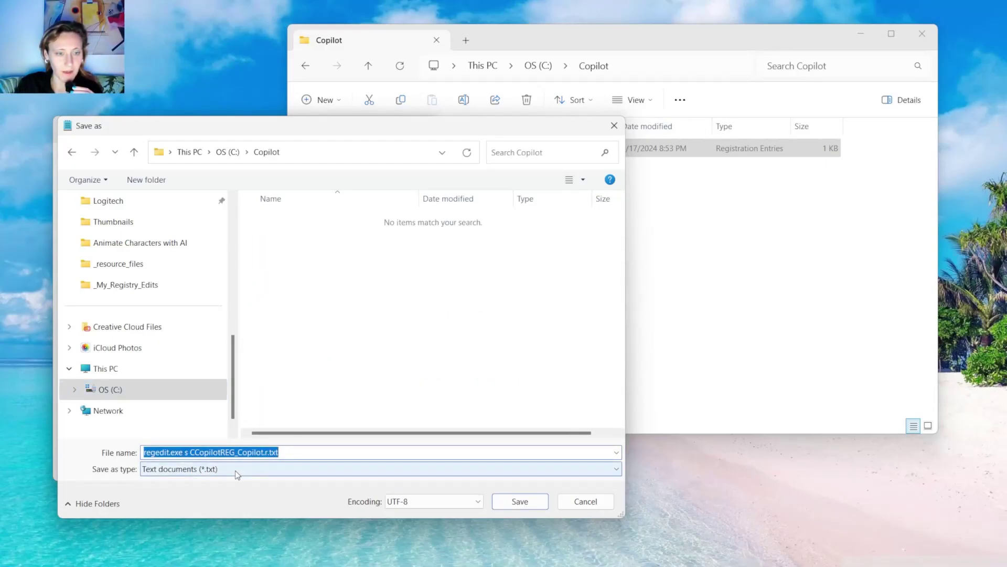
{"action": "left_click", "coordinate": [238, 472]}
{"action": "left_click", "coordinate": [201, 494]}
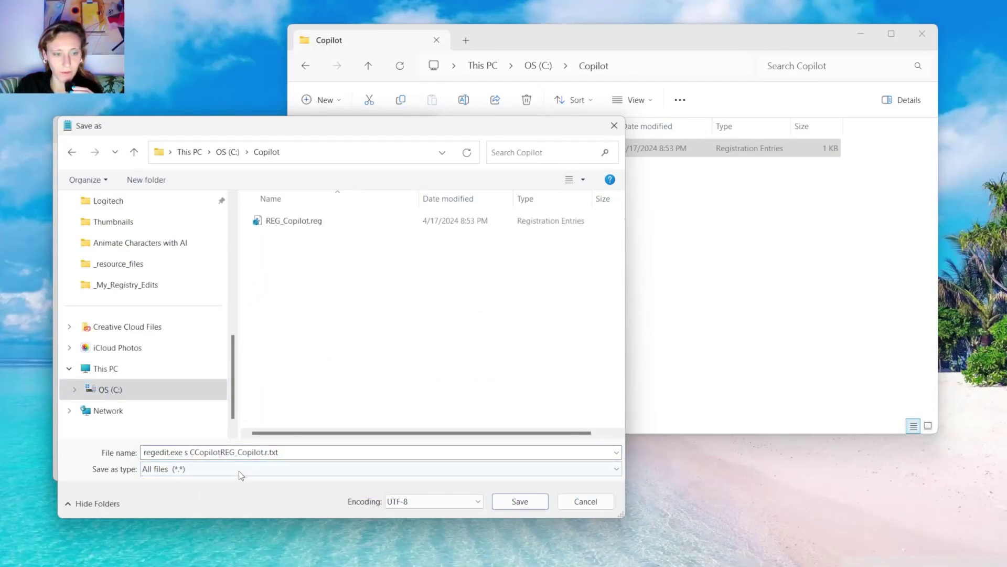
{"action": "left_click", "coordinate": [109, 453]}
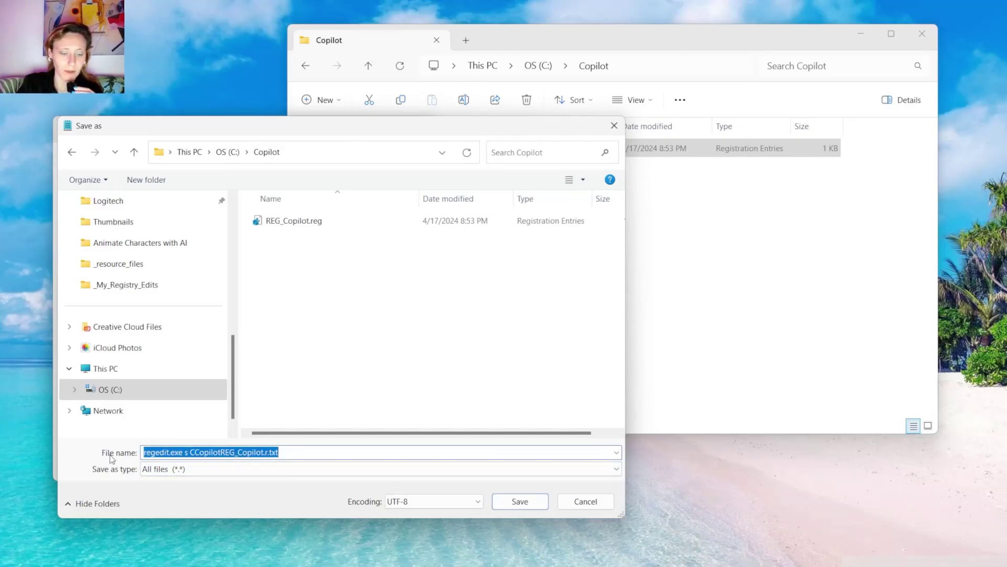
{"action": "type", "text": "CopilotExecutable.bat"}
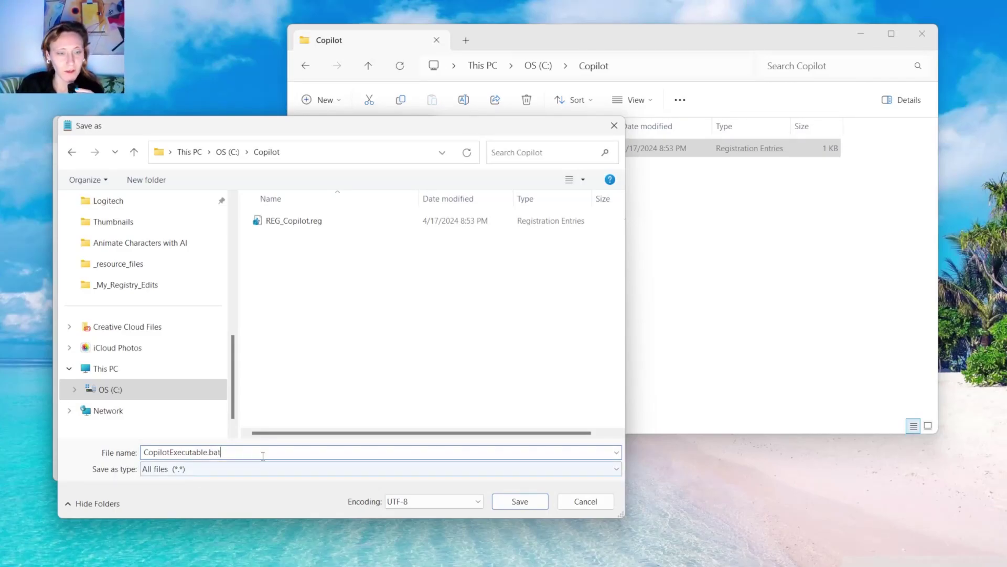
{"action": "left_click_drag", "start_coordinate": [260, 454], "coordinate": [209, 454]}
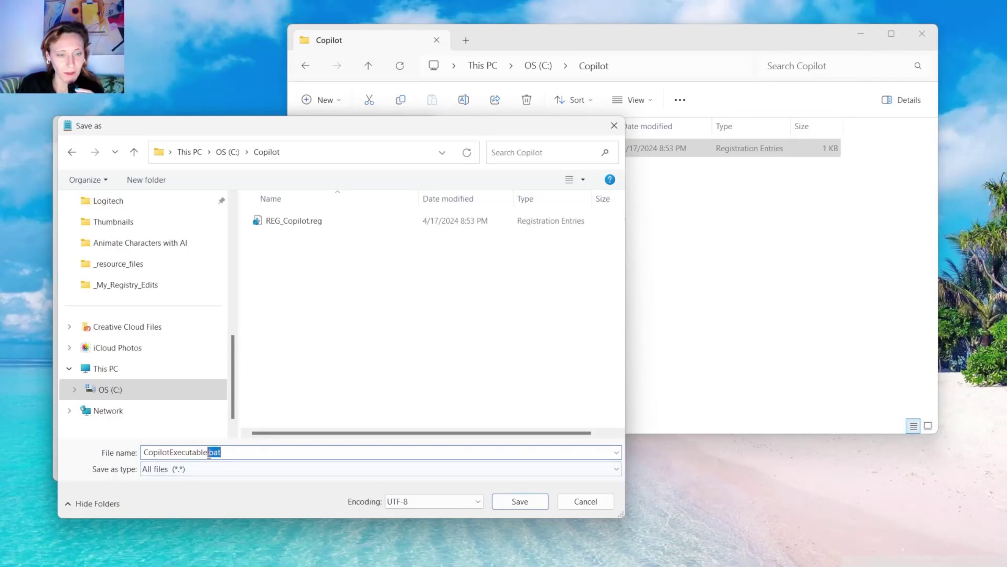
{"action": "left_click", "coordinate": [528, 496]}
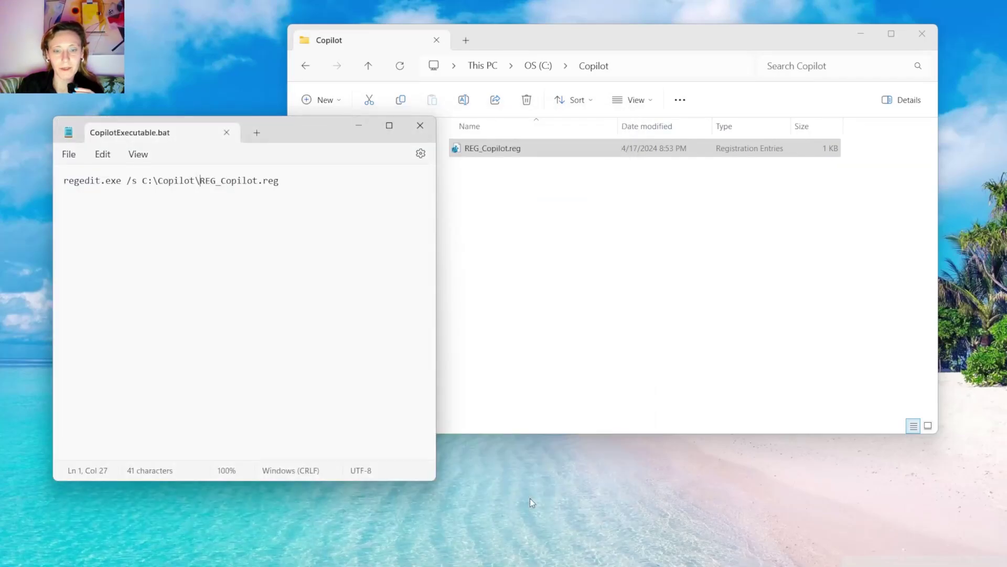
- Add a CopilotExecutable.bat - Shortcut beside the batch file in C:\Copilot, then close Notepad
{"action": "left_click", "coordinate": [494, 229]}
{"action": "left_click", "coordinate": [493, 149]}
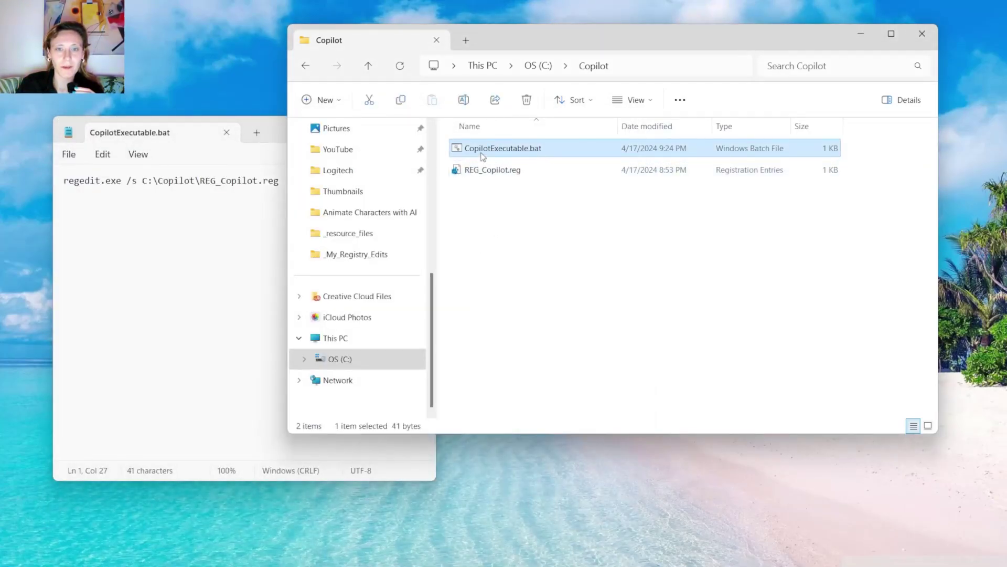
{"action": "left_click", "coordinate": [530, 228]}
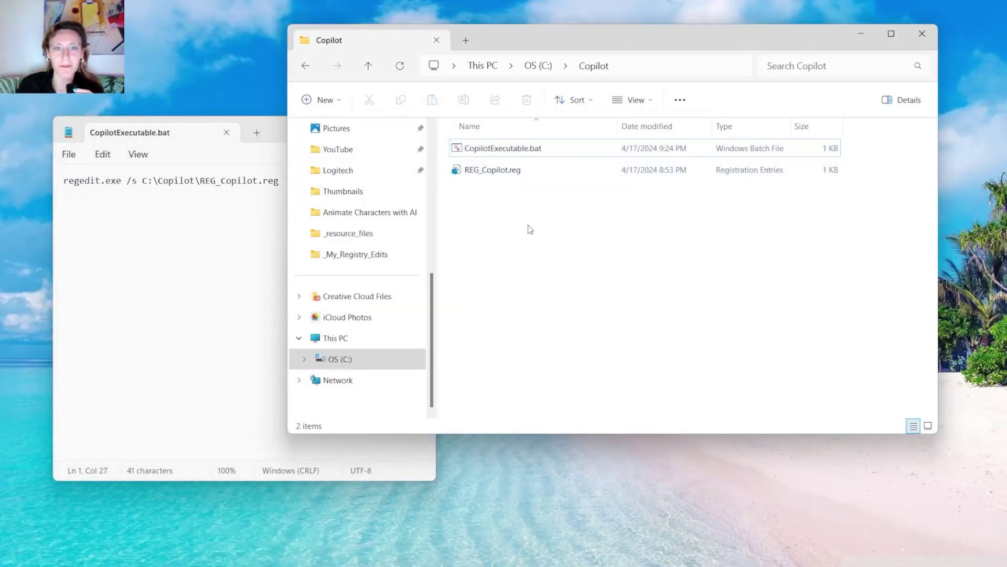
{"action": "right_click", "coordinate": [508, 149]}
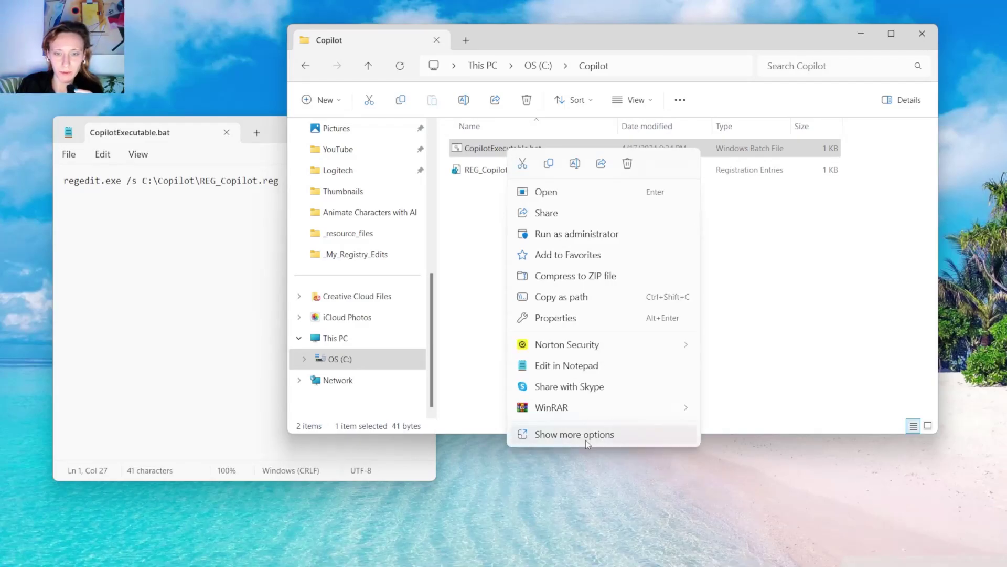
{"action": "left_click", "coordinate": [587, 444]}
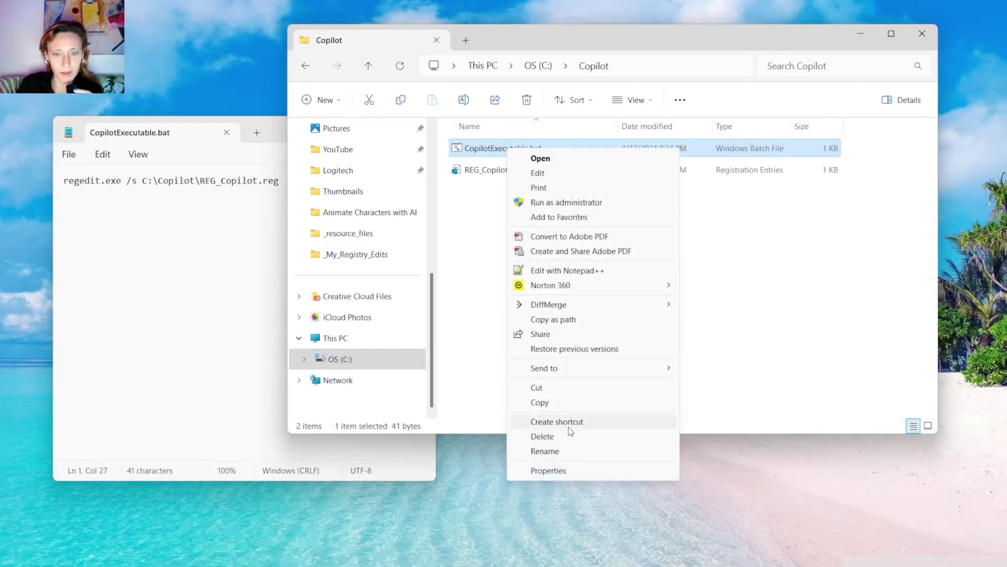
{"action": "left_click", "coordinate": [571, 423]}
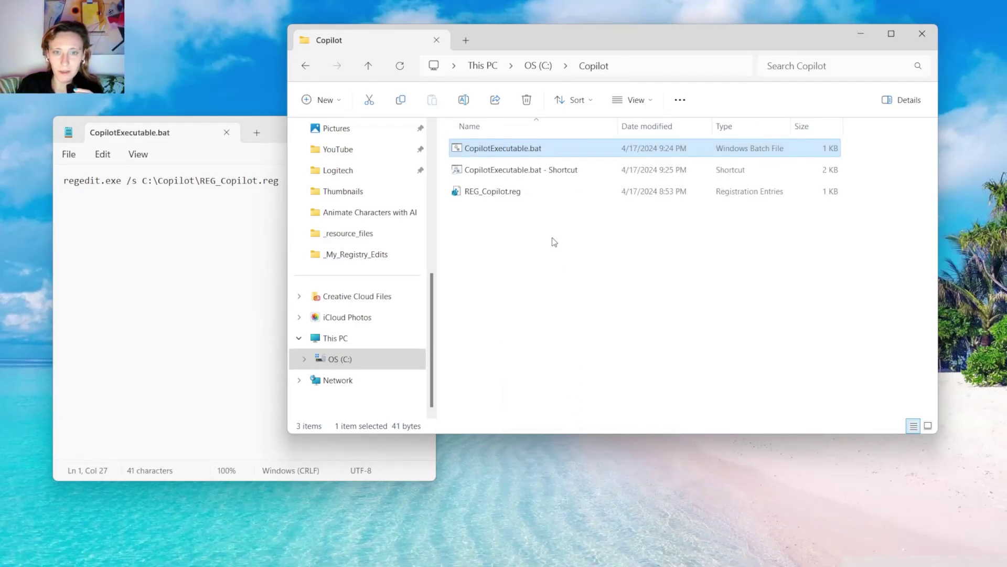
{"action": "left_click", "coordinate": [248, 261]}
{"action": "left_click", "coordinate": [421, 125]}
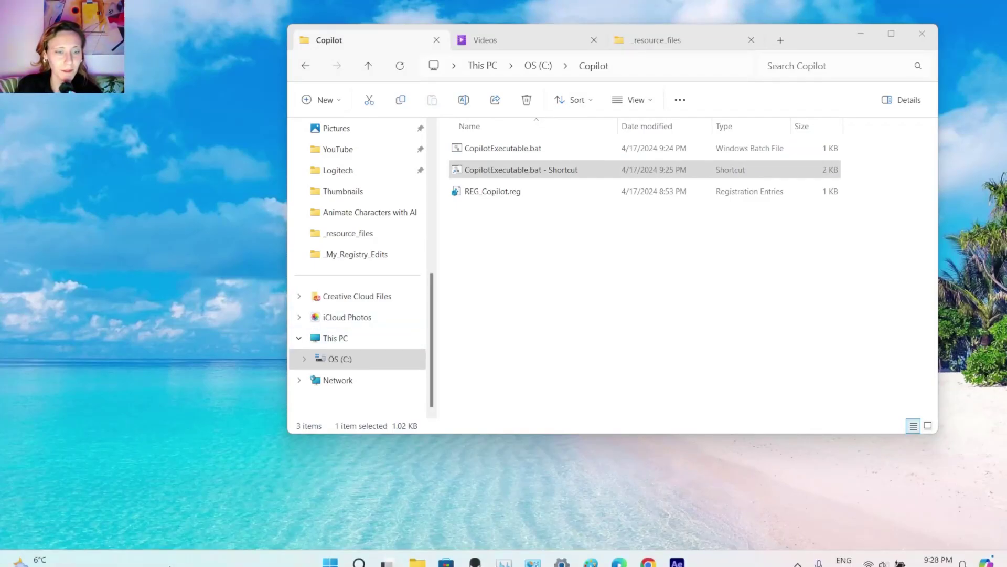
- Open the Startup folder by running shell:startup from the Run dialog
{"action": "left_click", "coordinate": [333, 556]}
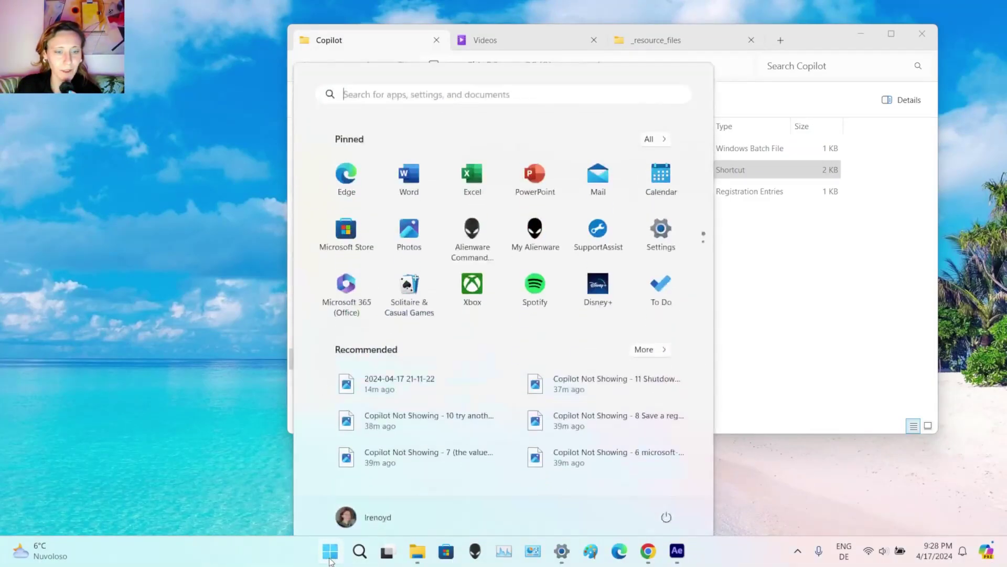
{"action": "left_click", "coordinate": [428, 83]}
{"action": "type", "text": "run"}
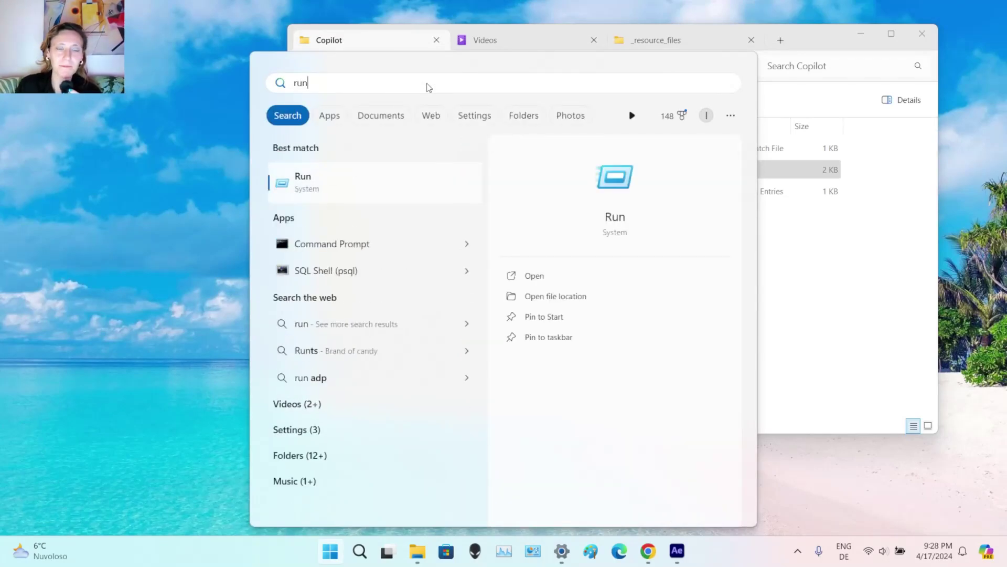
{"action": "left_click", "coordinate": [386, 174]}
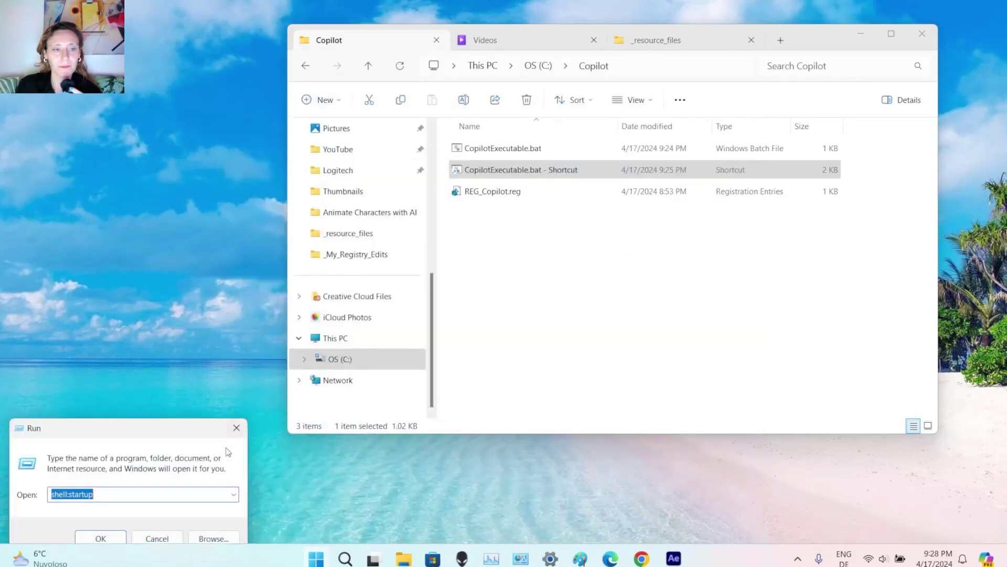
{"action": "left_click", "coordinate": [153, 495]}
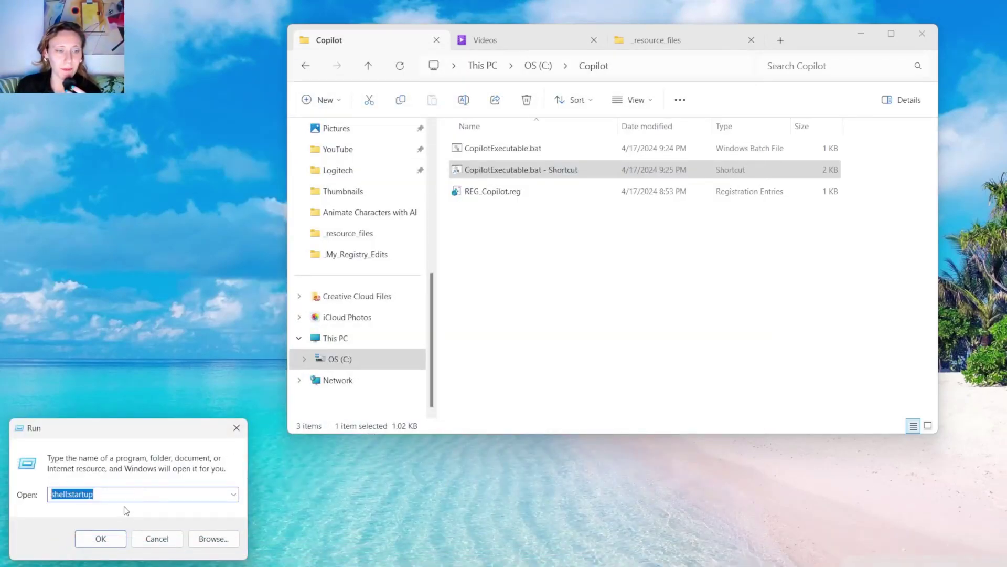
{"action": "left_click", "coordinate": [112, 540]}
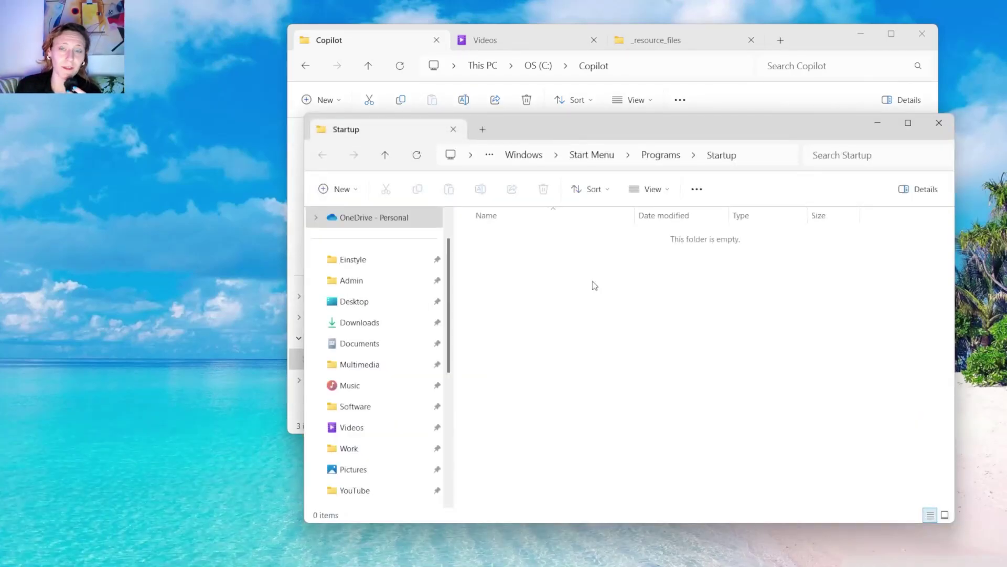
- Place both windows side by side and move the CopilotExecutable.bat shortcut into Startup
{"action": "left_click_drag", "start_coordinate": [518, 131], "coordinate": [219, 140]}
{"action": "left_click", "coordinate": [720, 297]}
{"action": "left_click_drag", "start_coordinate": [808, 32], "coordinate": [861, 36]}
{"action": "left_click_drag", "start_coordinate": [589, 173], "coordinate": [221, 316]}
{"action": "left_click", "coordinate": [255, 367]}
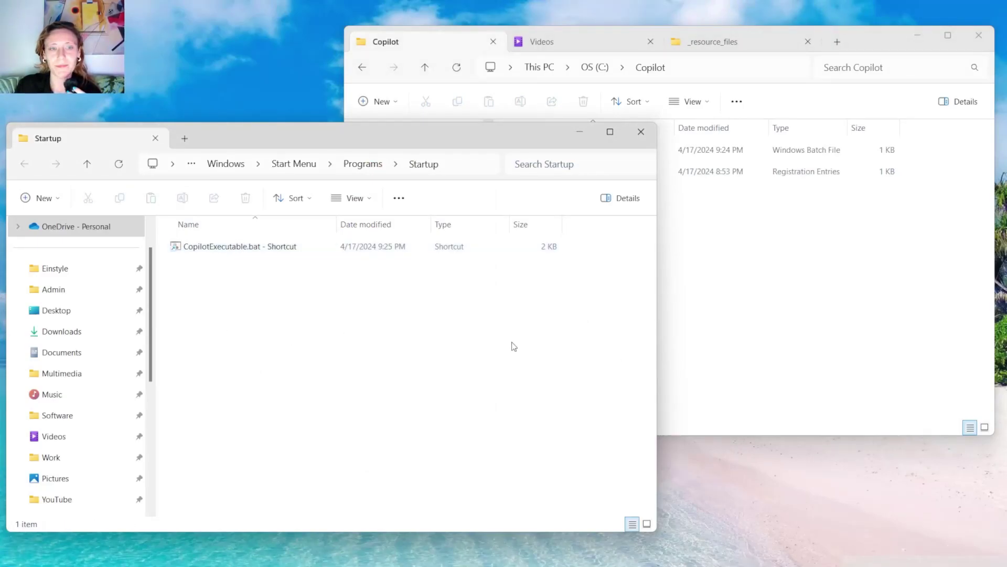
{"action": "left_click", "coordinate": [752, 317]}
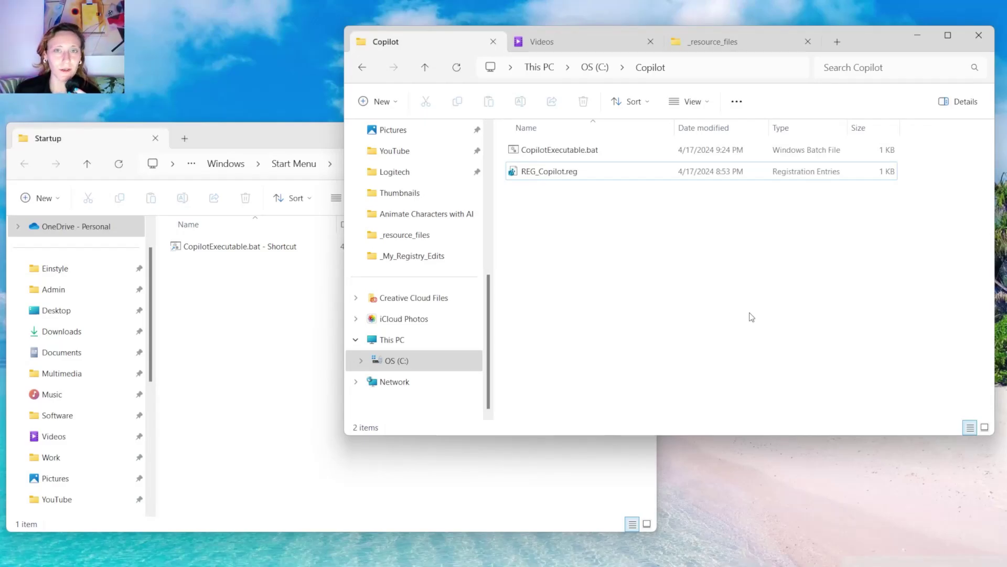
- Minimize the Copilot and Startup folders, verify the Copilot taskbar toggle in Taskbar settings, then minimize Settings
{"action": "left_click", "coordinate": [913, 38]}
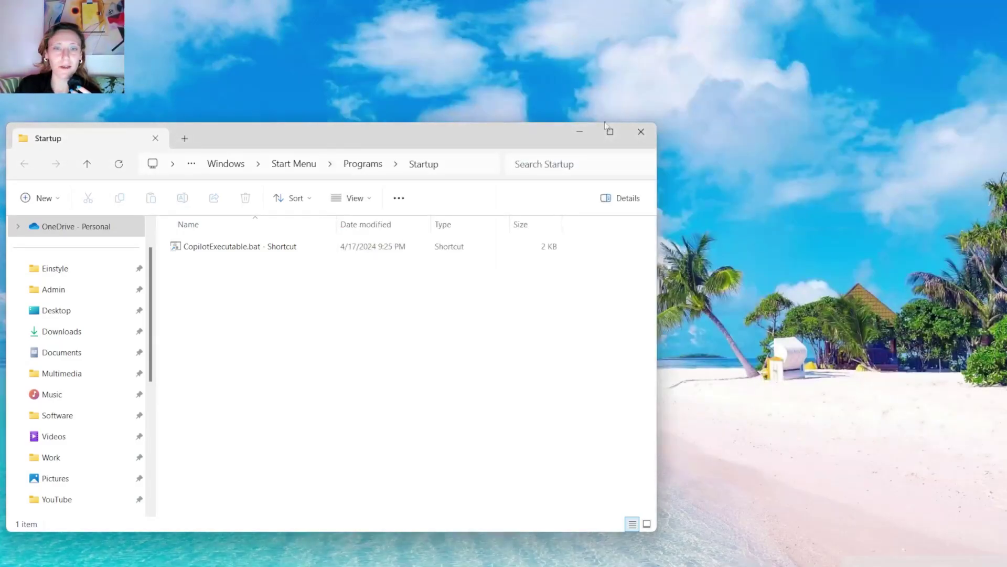
{"action": "left_click", "coordinate": [571, 133]}
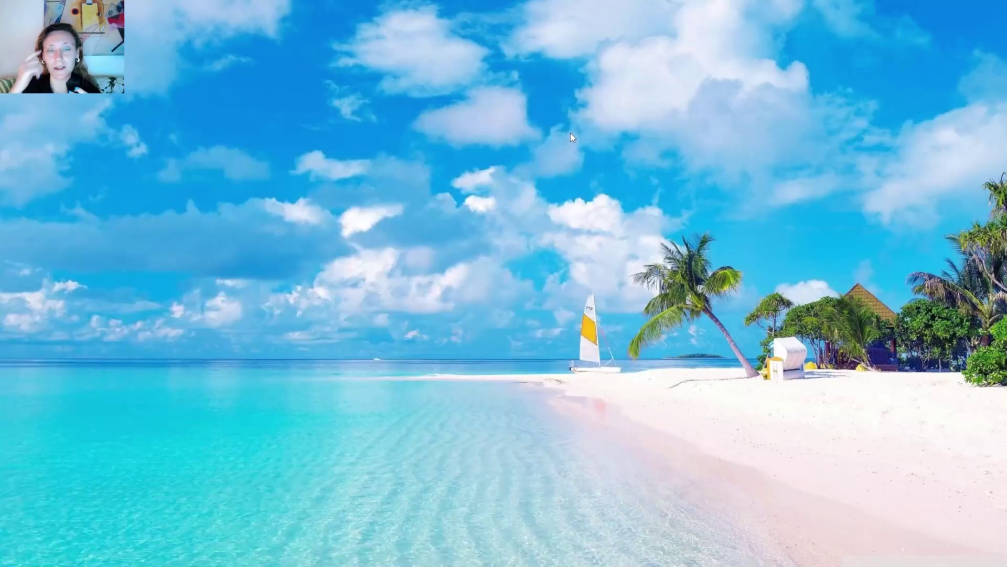
{"action": "mouse_move", "coordinate": [613, 564]}
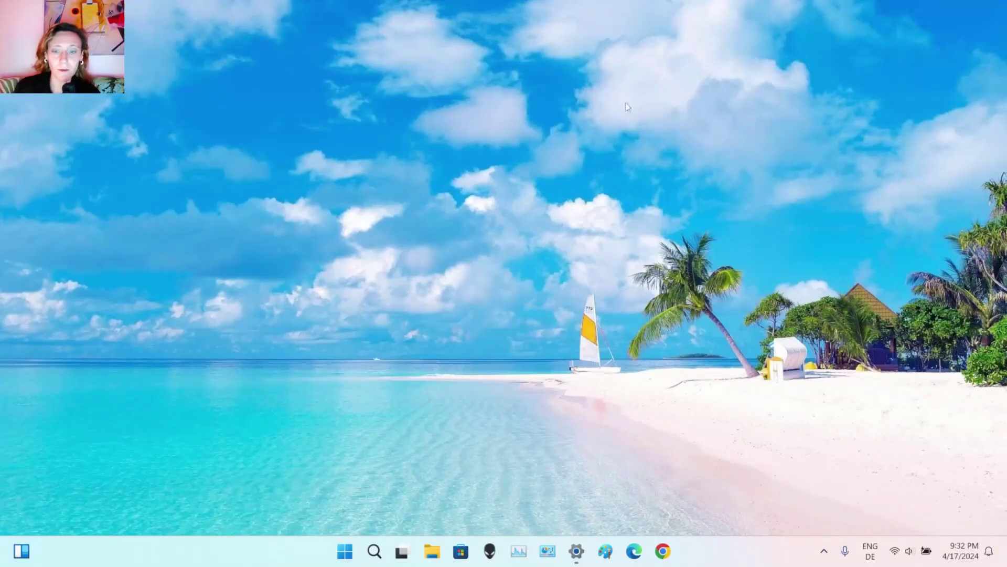
{"action": "right_click", "coordinate": [704, 544]}
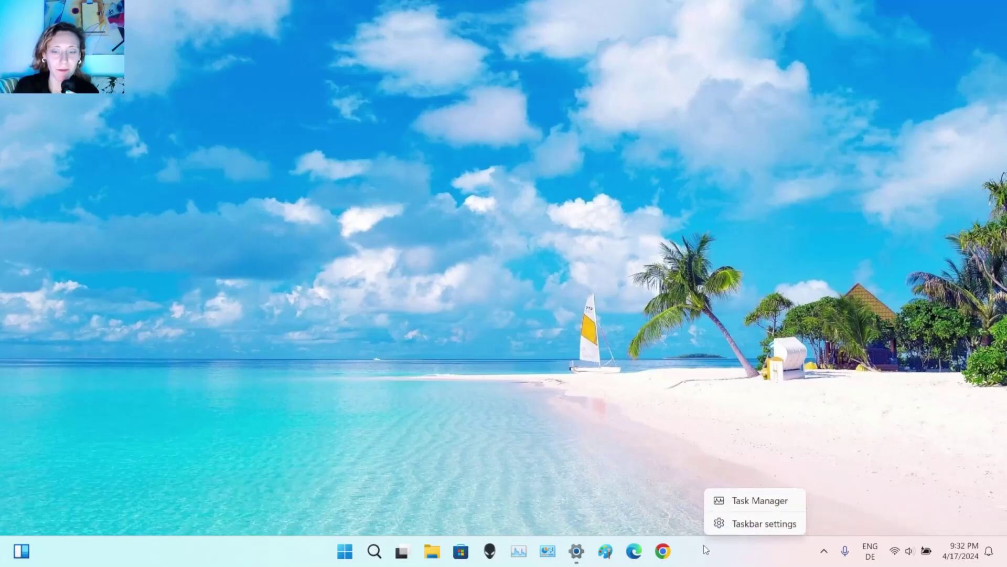
{"action": "left_click", "coordinate": [746, 524]}
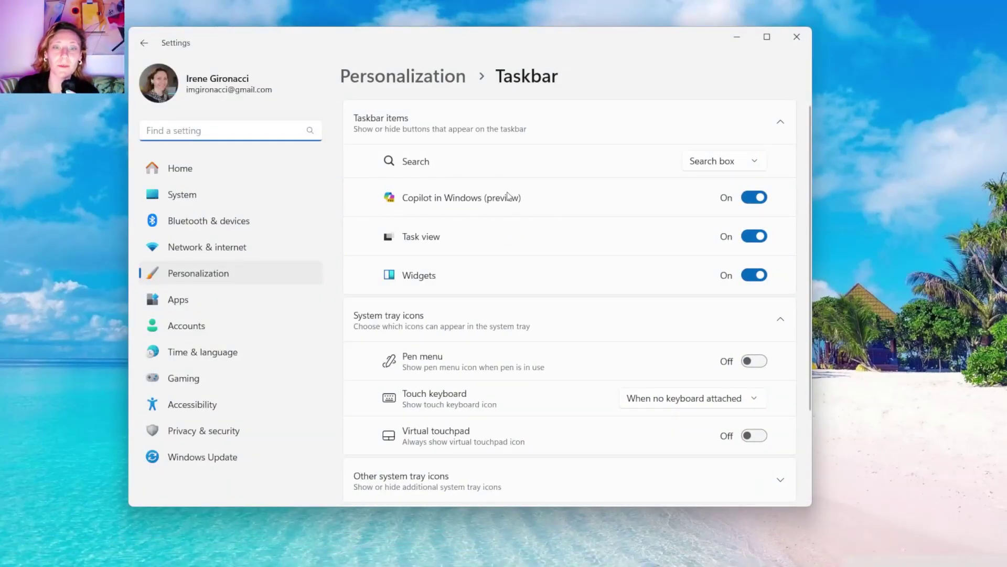
{"action": "left_click", "coordinate": [738, 38]}
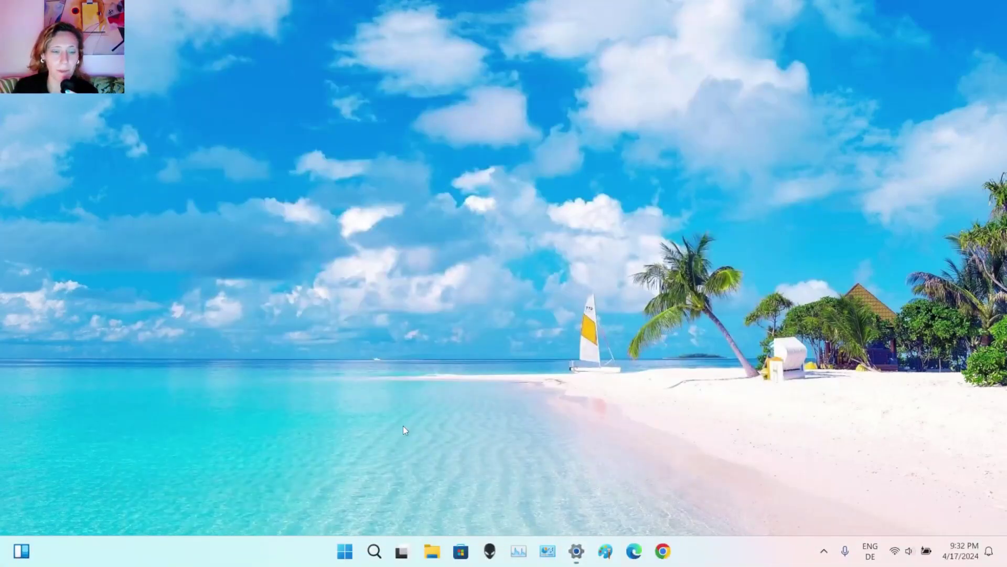
{"action": "left_click", "coordinate": [345, 552]}
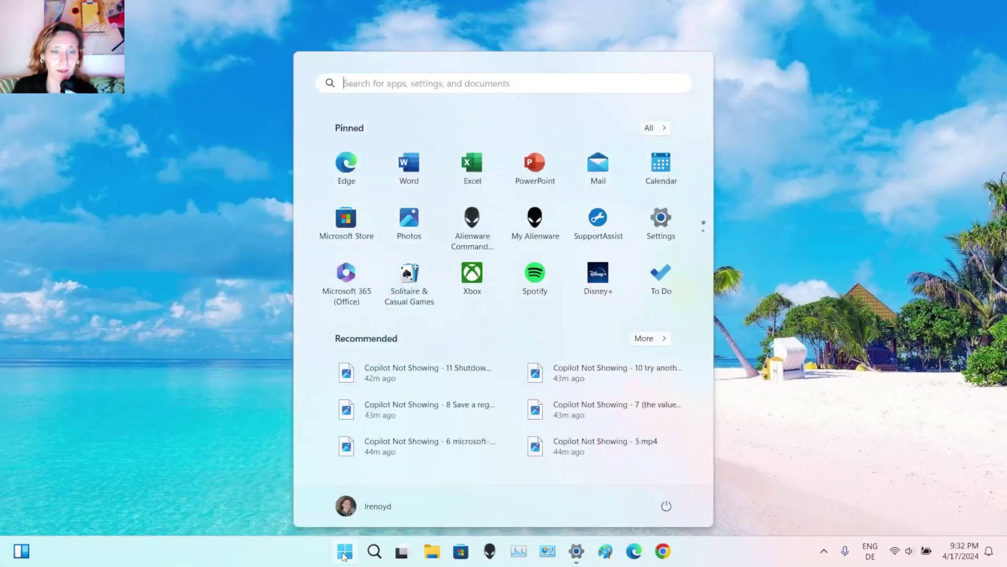
{"action": "key", "text": "Escape"}
{"action": "key", "text": "super"}
{"action": "type", "text": "run"}
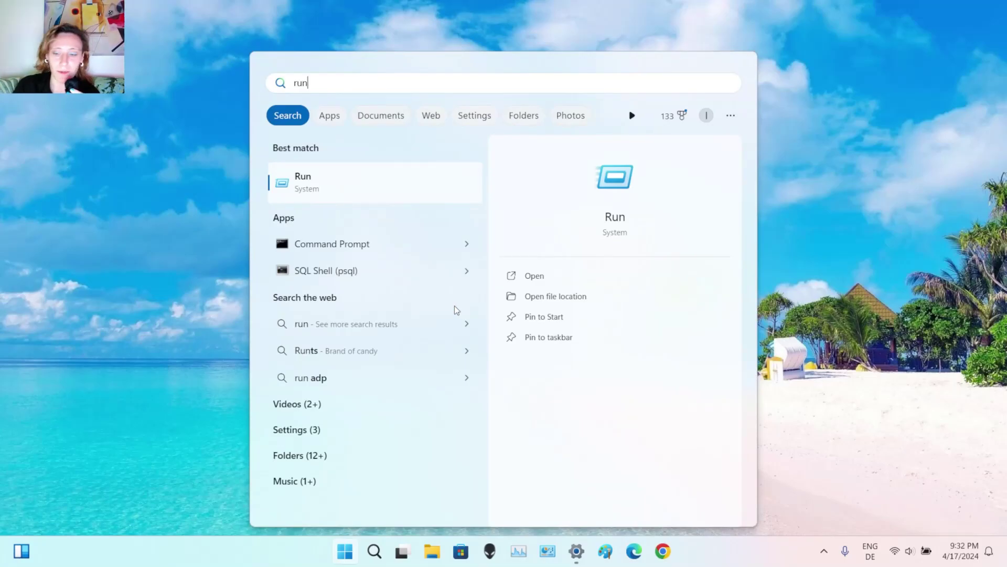
{"action": "key", "text": "Return"}
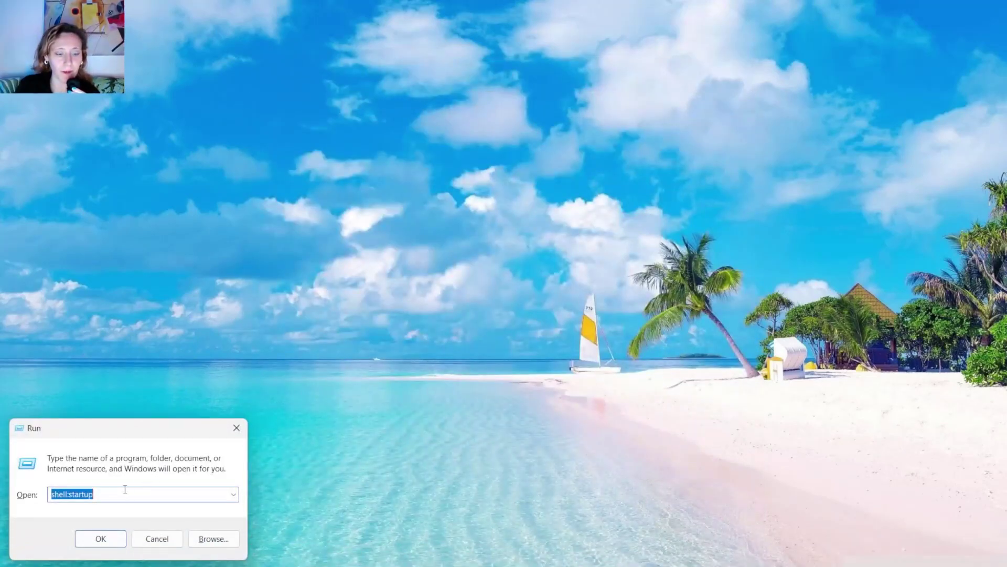
{"action": "type", "text": "microsoft-edge://?ux=copilot&tcp=1&source=taskbar"}
{"action": "left_click_drag", "start_coordinate": [125, 489], "coordinate": [50, 493]}
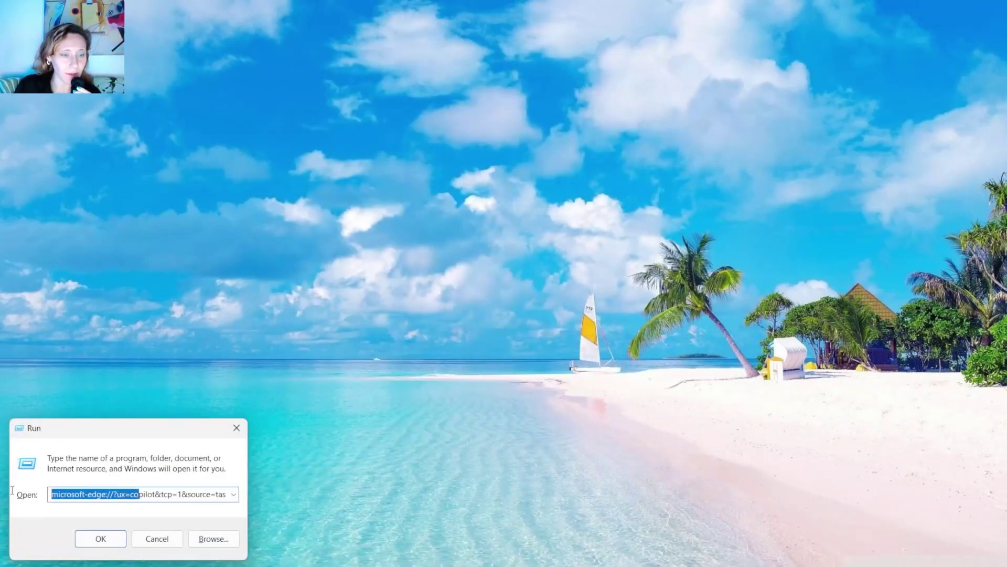
{"action": "left_click", "coordinate": [101, 538]}
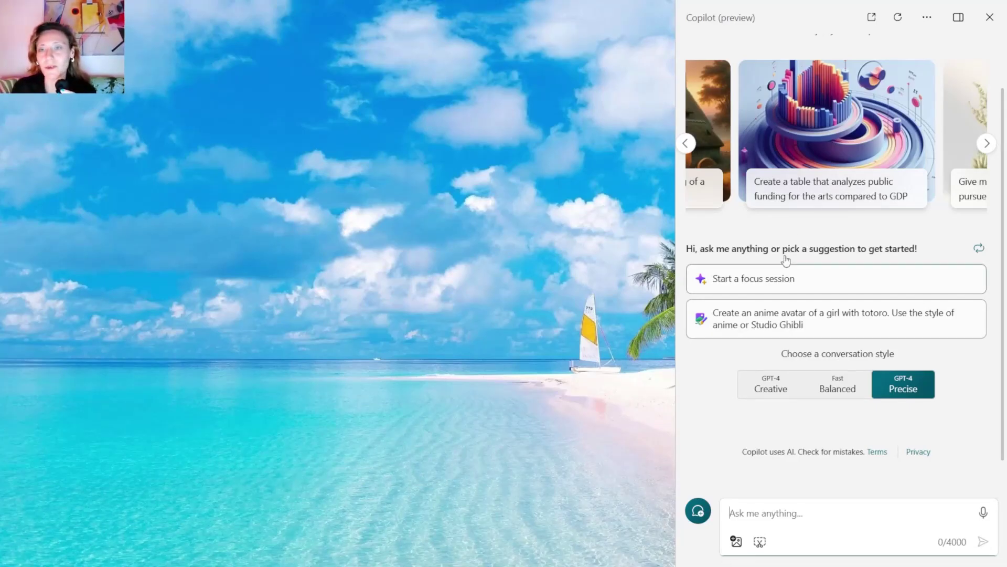
{"action": "left_click", "coordinate": [996, 22]}
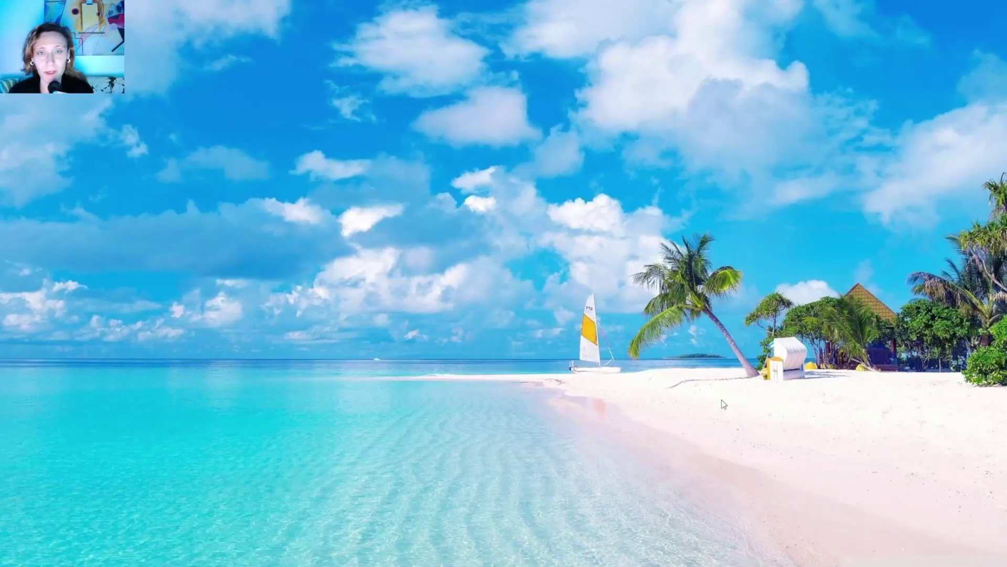
{"action": "mouse_move", "coordinate": [723, 566]}
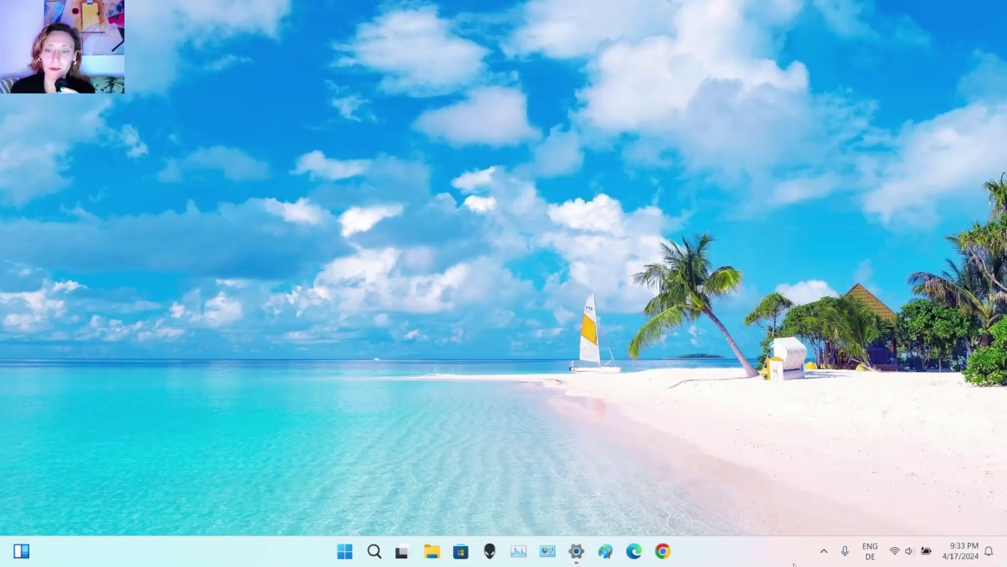